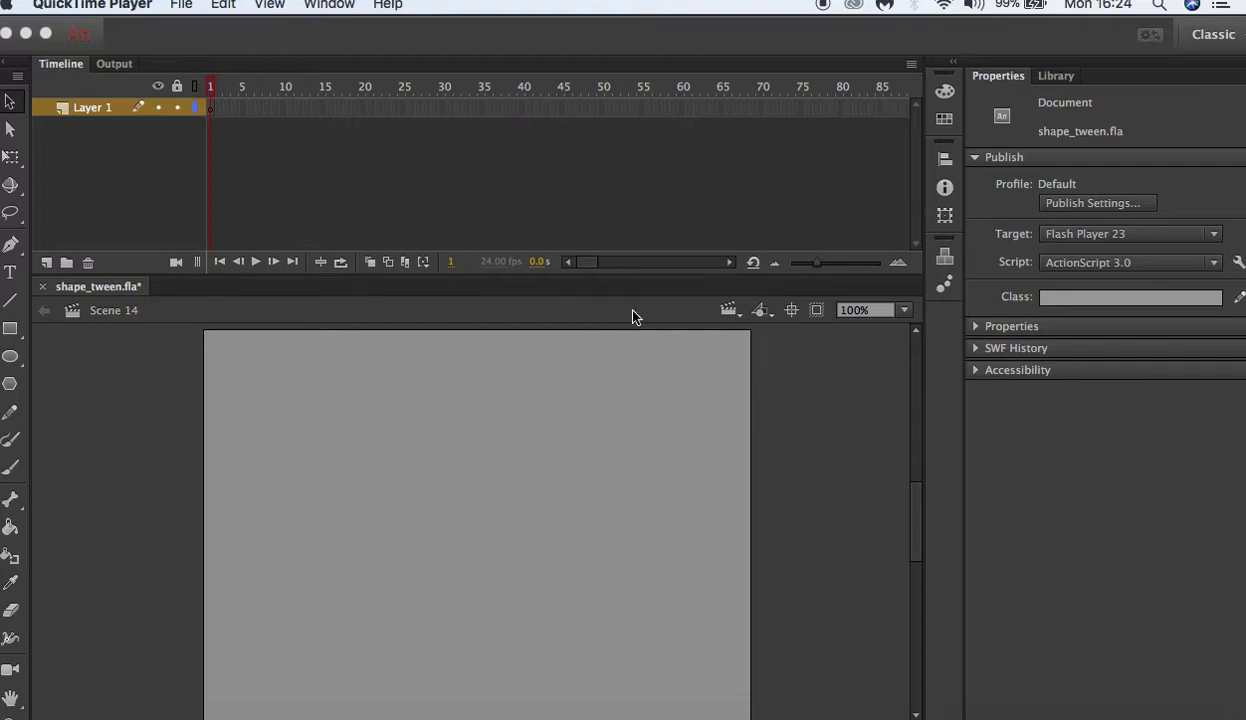
Draw an orange circle with no stroke near the stage centre on frame 1
click(12, 352)
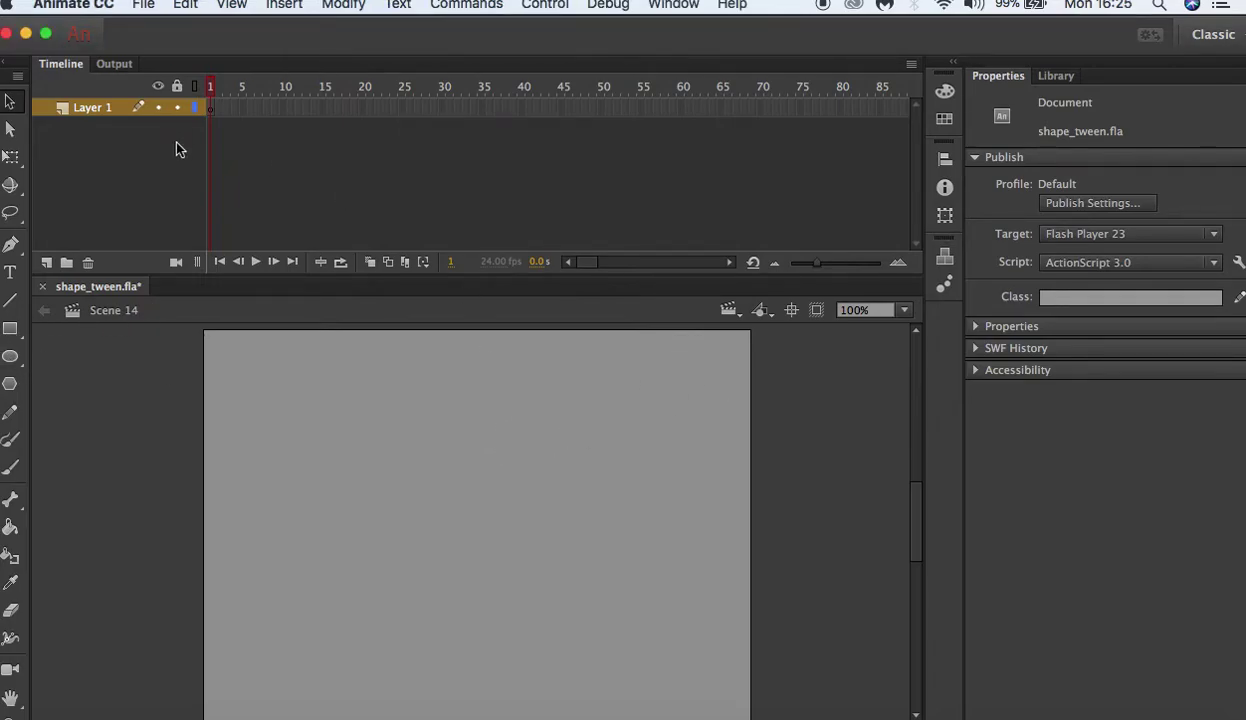
click(209, 107)
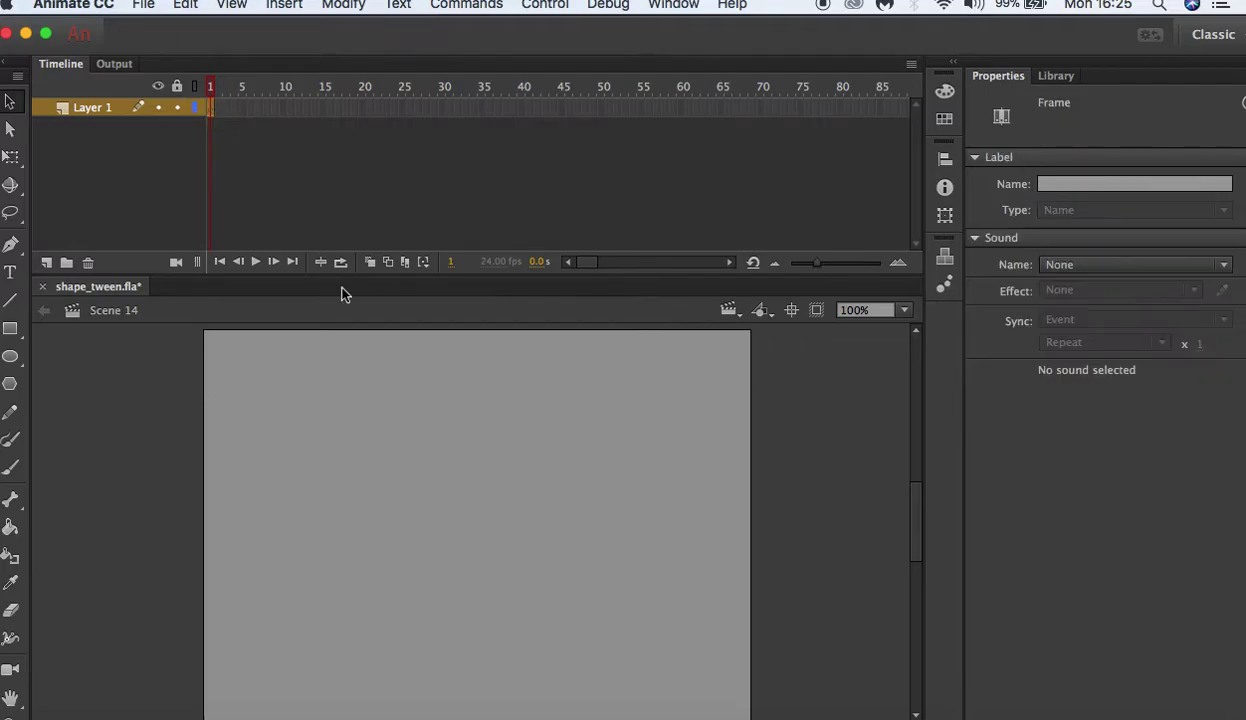
click(428, 434)
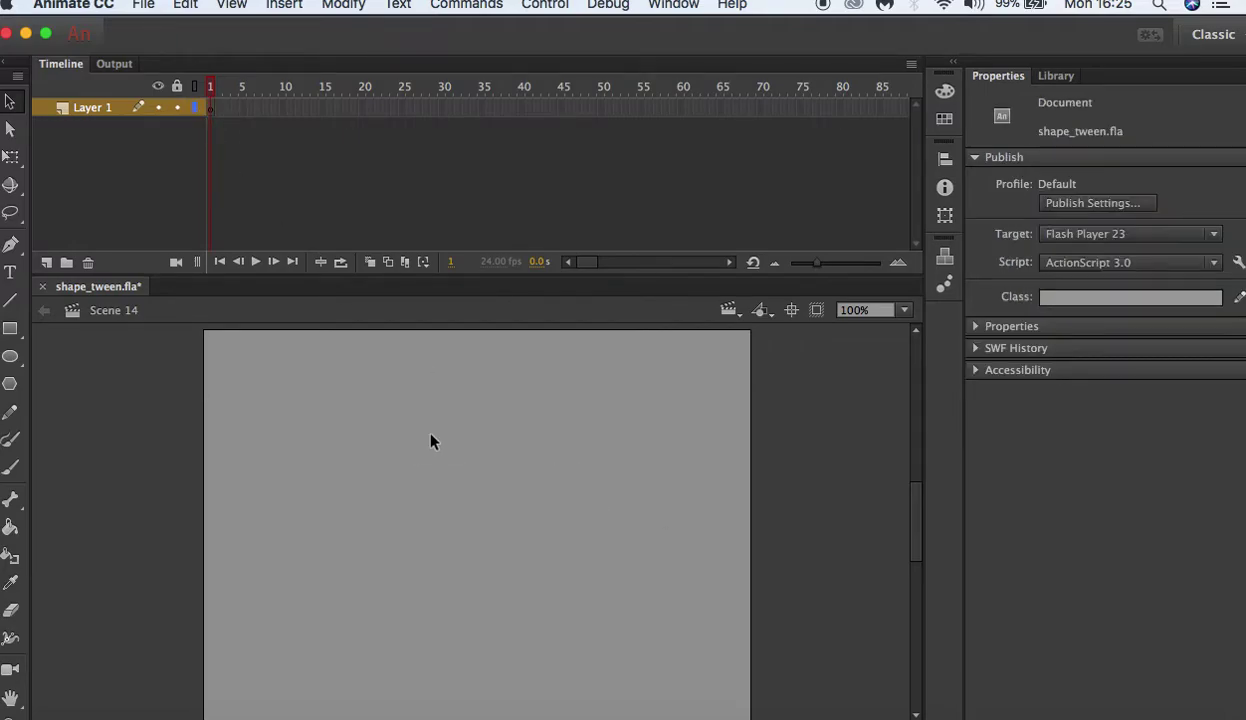
click(10, 356)
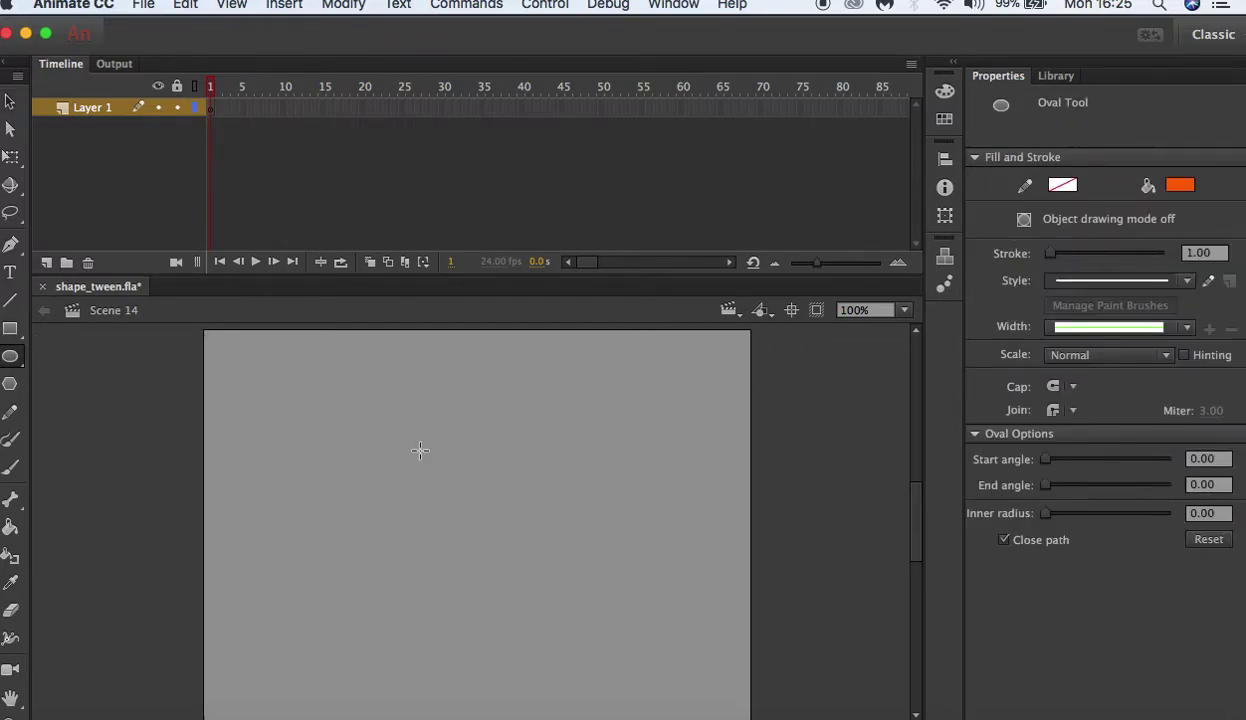
drag(431, 446, 487, 503)
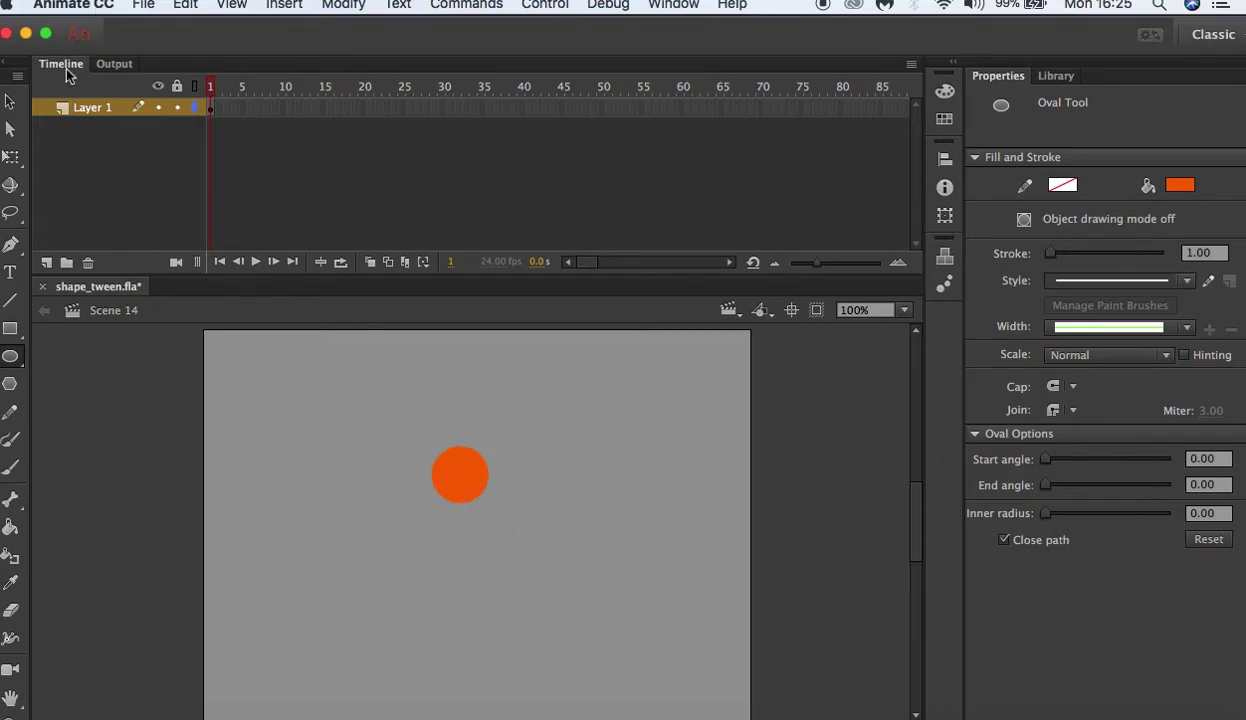
click(10, 101)
Convert the orange circle into the Graphic symbol ball6 via Modify > Convert to Symbol
click(462, 473)
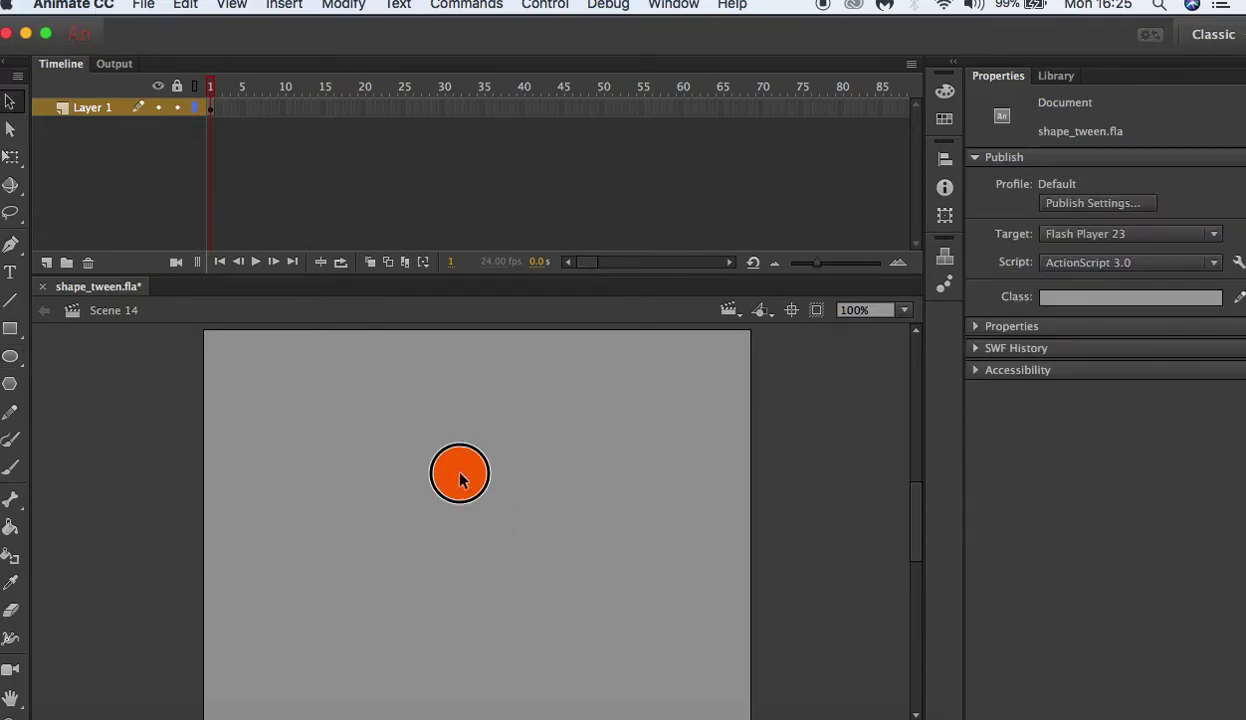
click(338, 5)
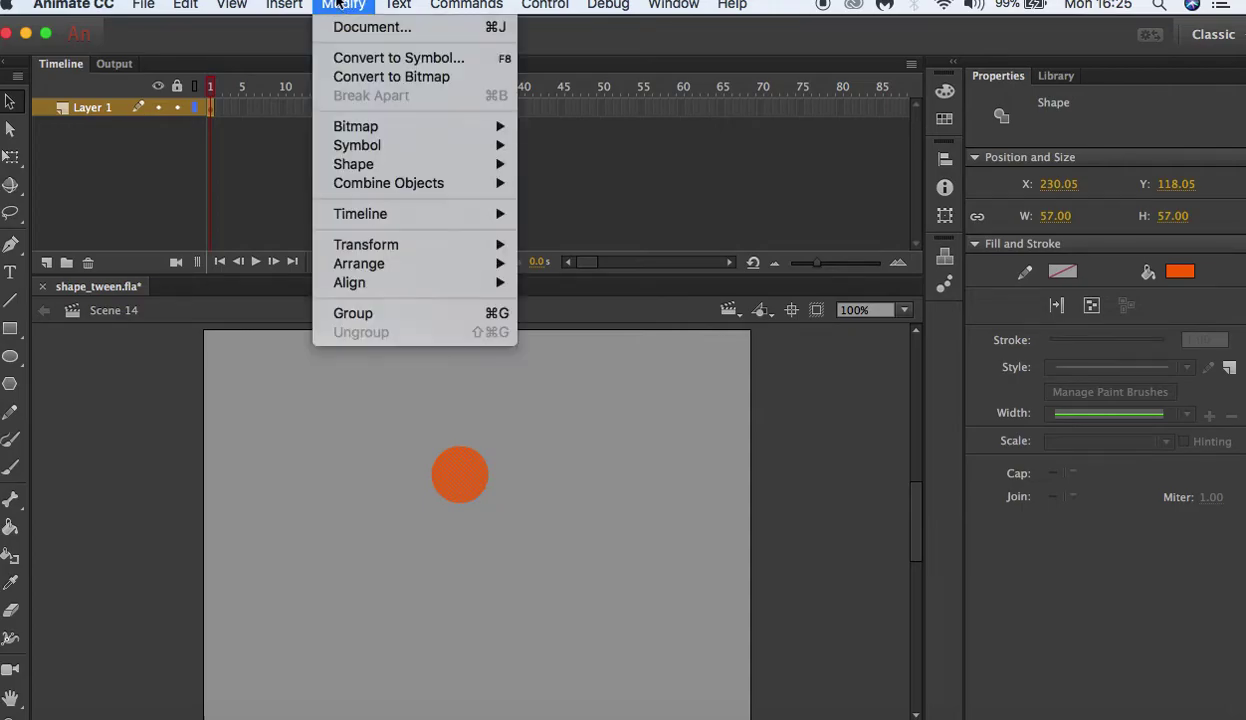
click(490, 57)
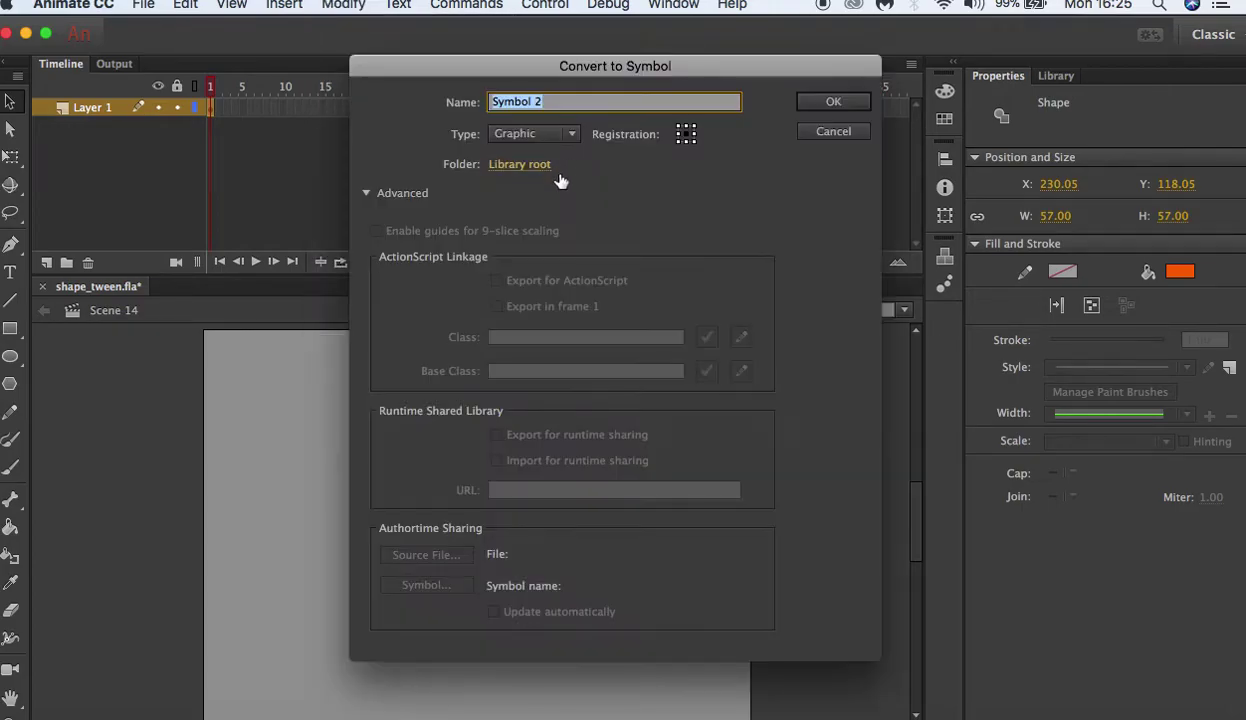
text(ball6)
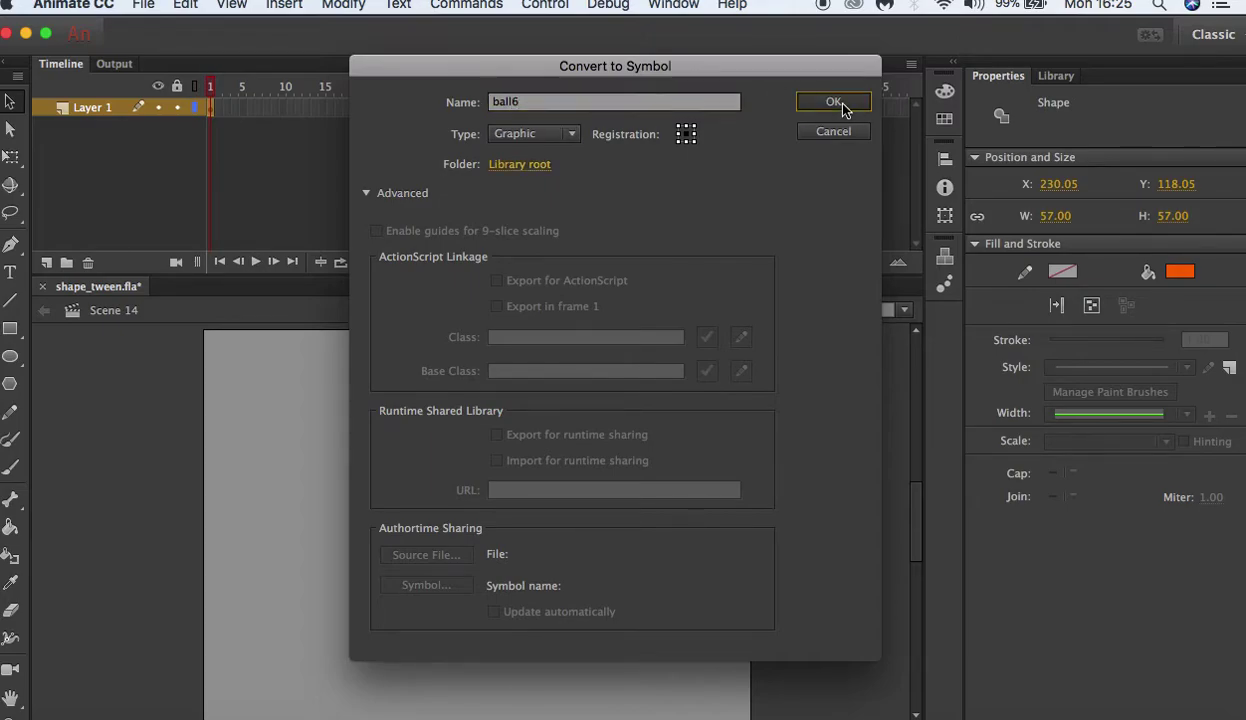
click(830, 103)
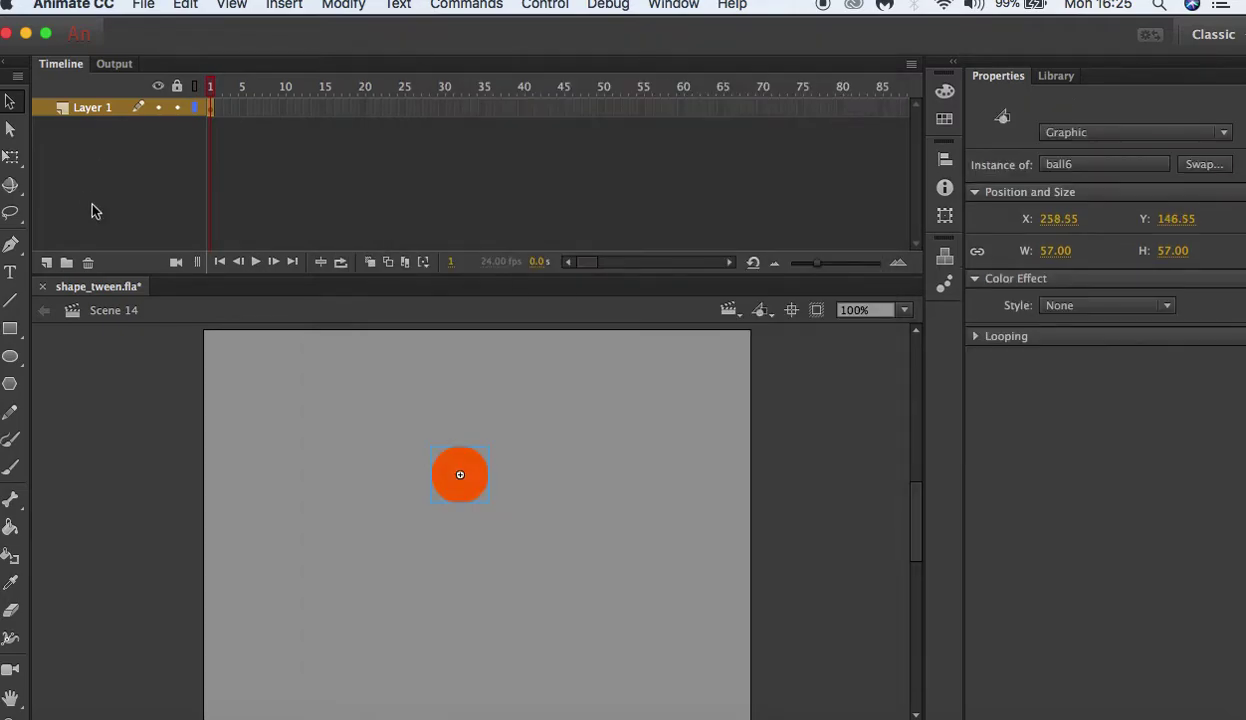
Insert a keyframe at frame 30 on Layer 1
click(443, 108)
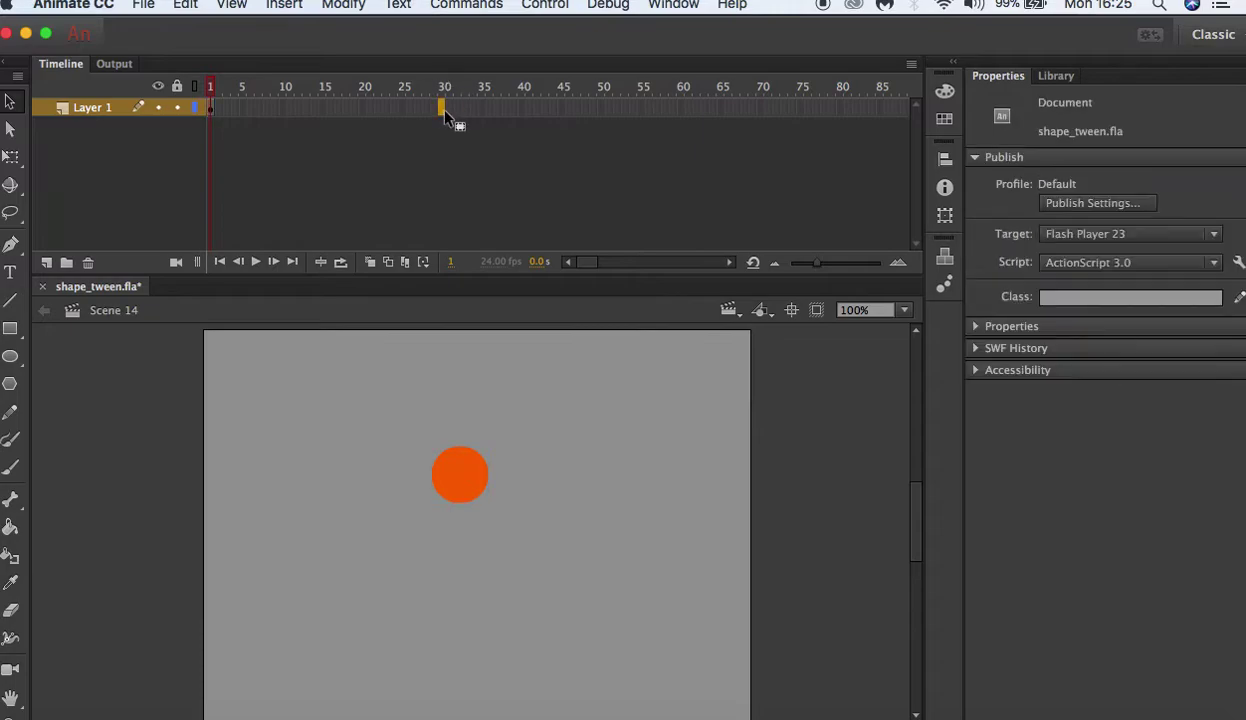
right_click(443, 108)
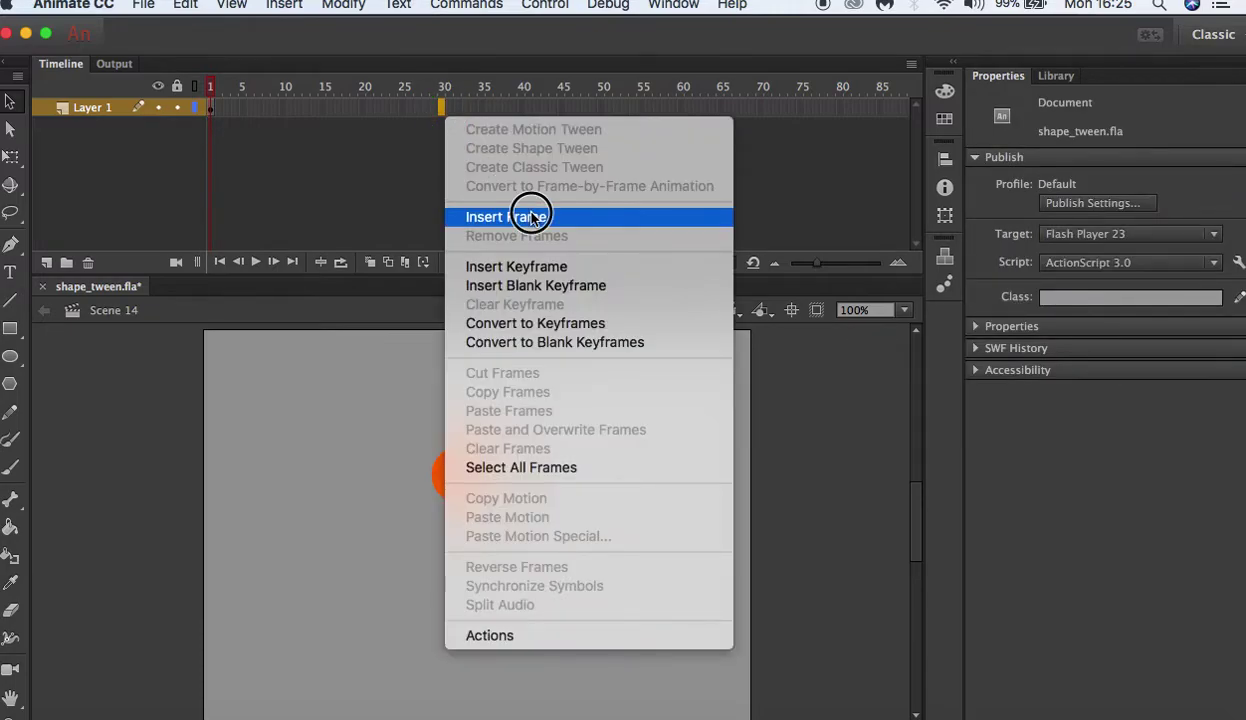
click(537, 267)
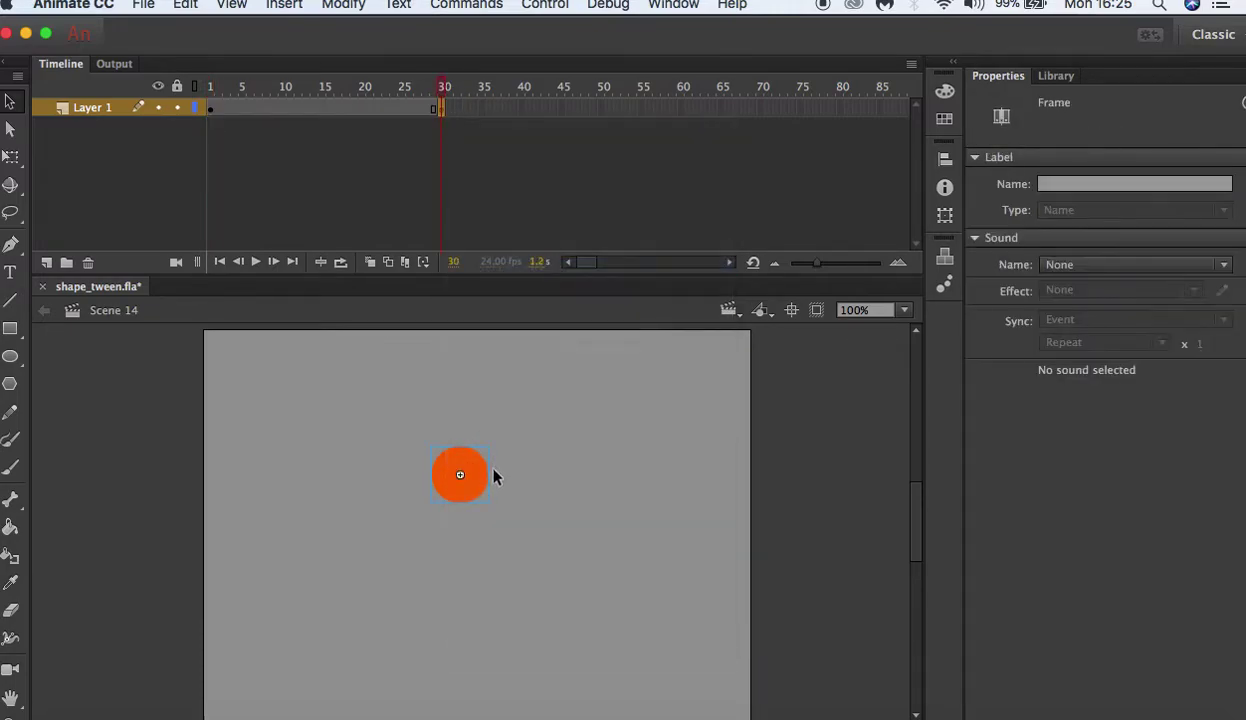
Place the ball at the stage's left edge in frame 1 and right edge in frame 30
click(210, 108)
drag(445, 476, 197, 474)
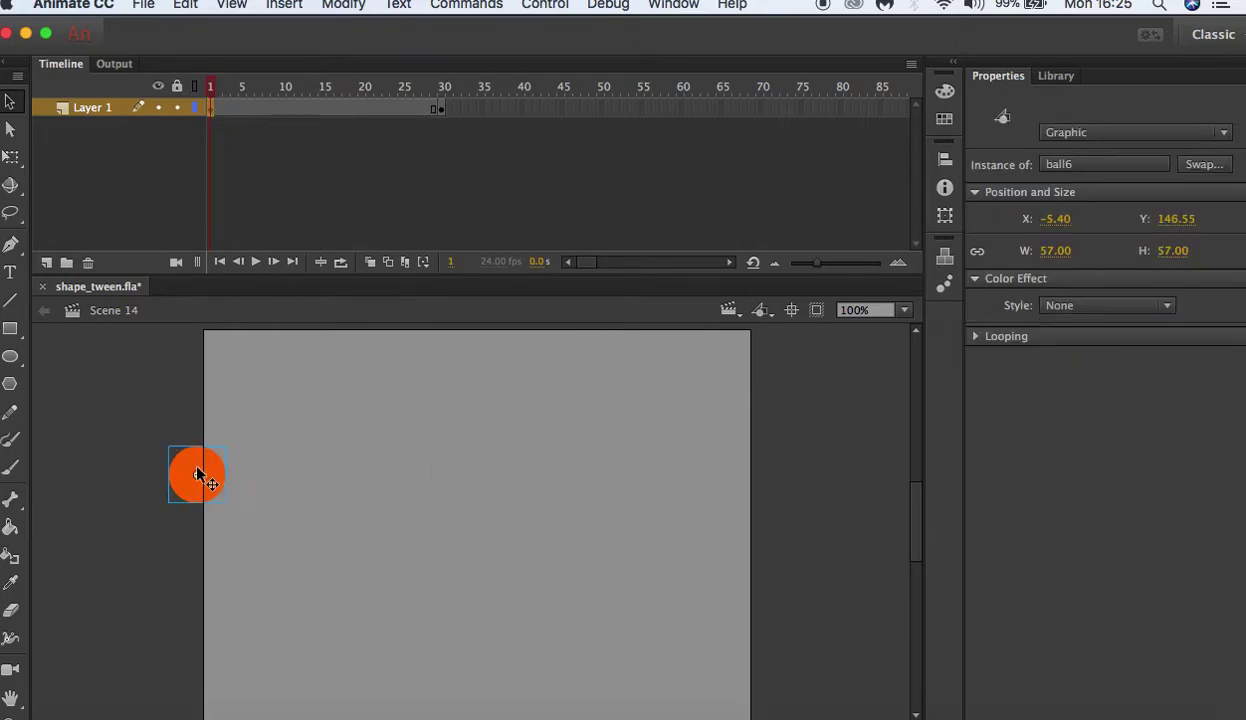
click(443, 109)
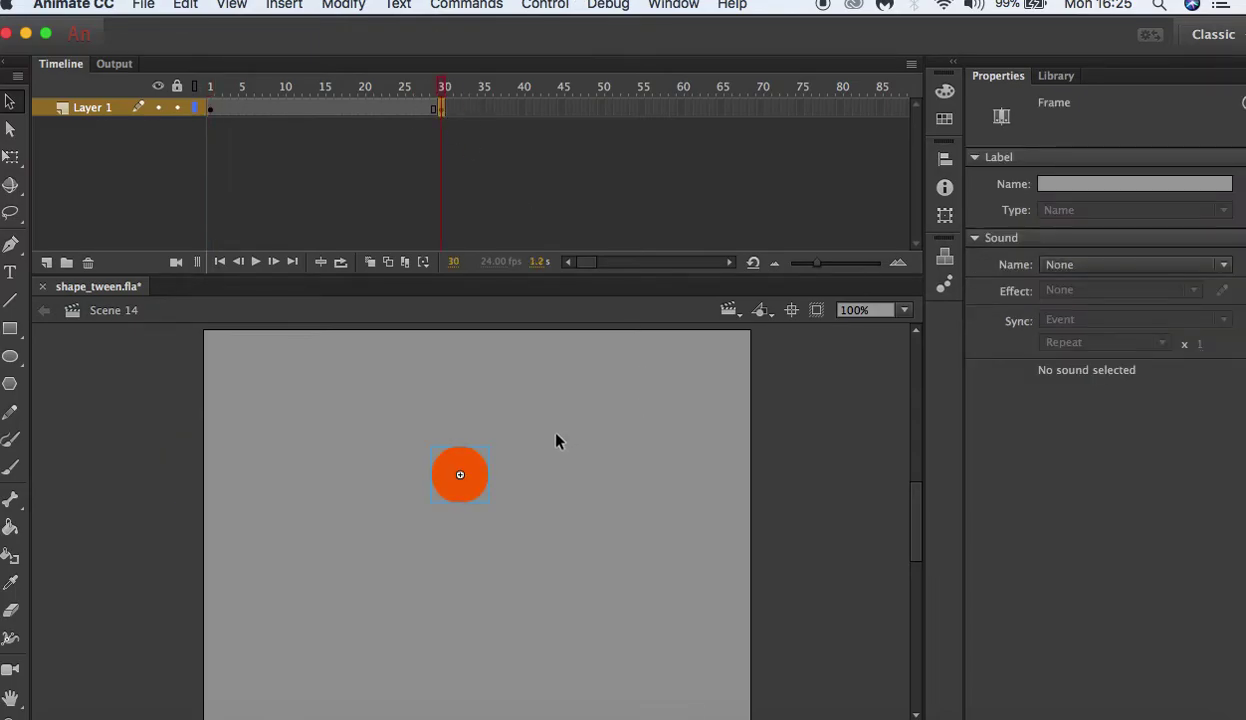
mouse_move(478, 477)
mouse_down()
mouse_move(779, 481)
mouse_move(758, 481)
mouse_up()
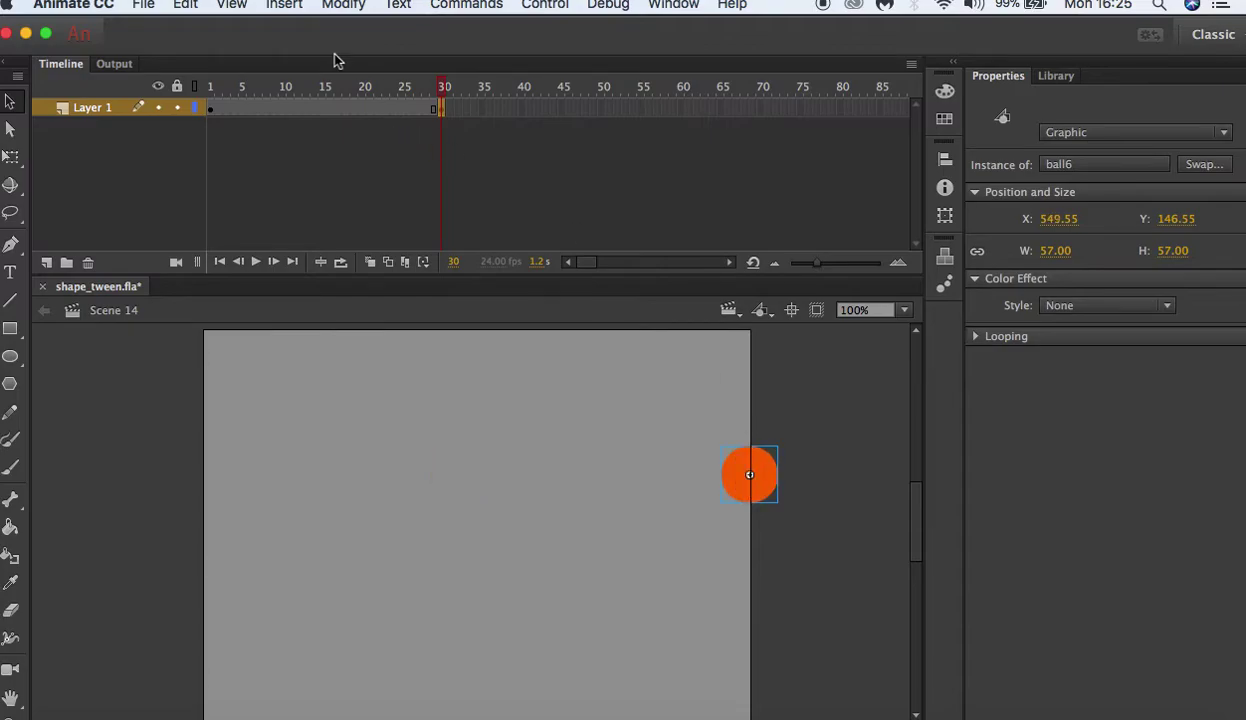
click(314, 107)
Create a classic tween over frames 1–30 and scrub it to preview the slide
right_click(314, 110)
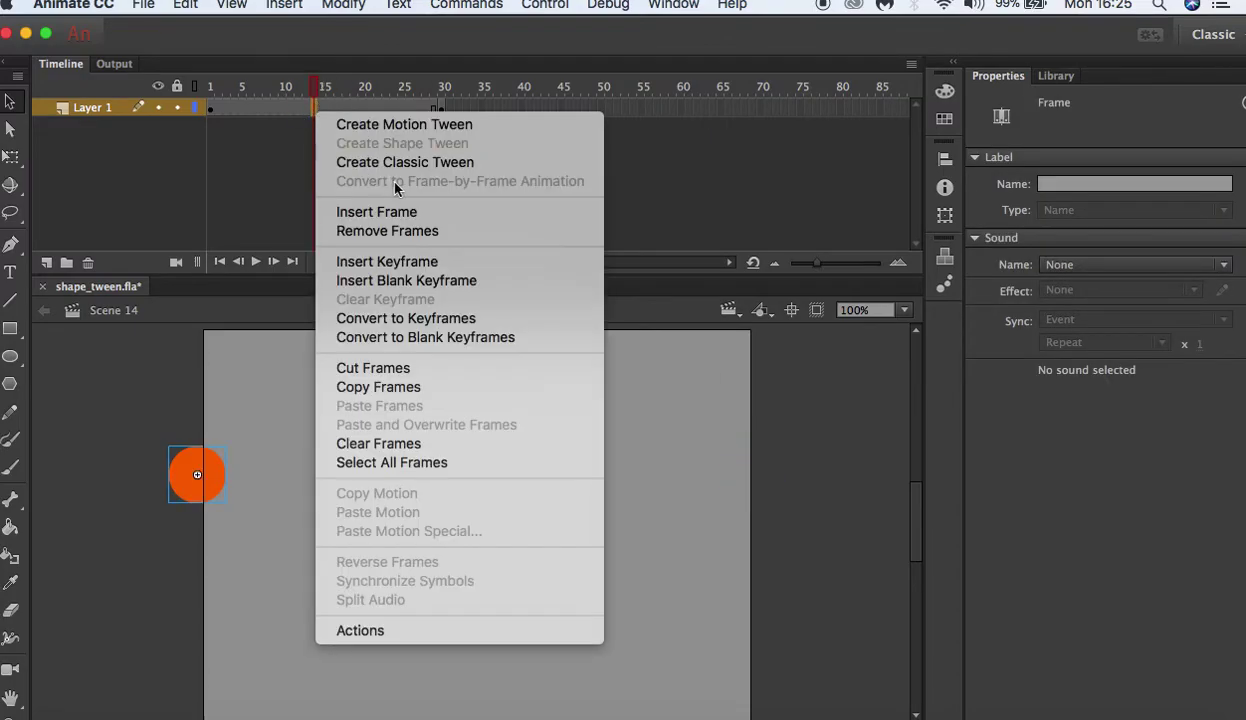
click(398, 162)
mouse_move(316, 86)
mouse_down()
mouse_move(228, 77)
mouse_move(444, 80)
mouse_up()
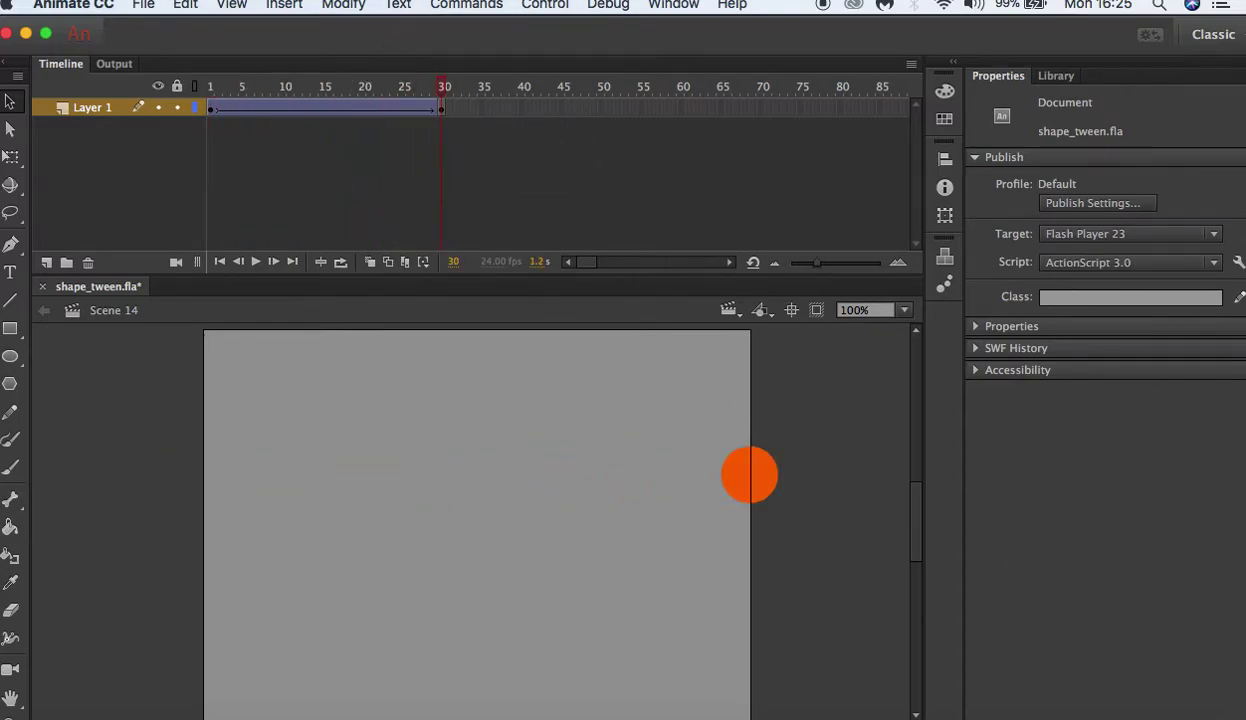
Enable onion skin outlines and looping over frames 1–30, then play the tween
click(370, 263)
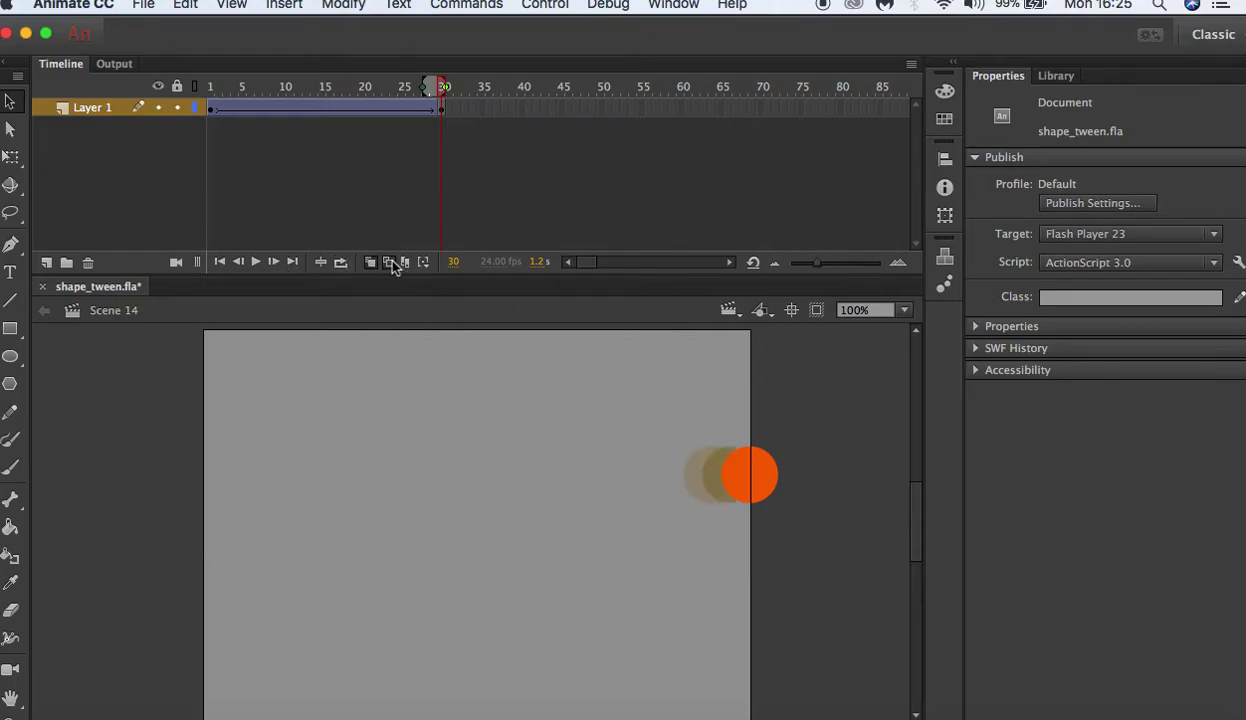
click(390, 262)
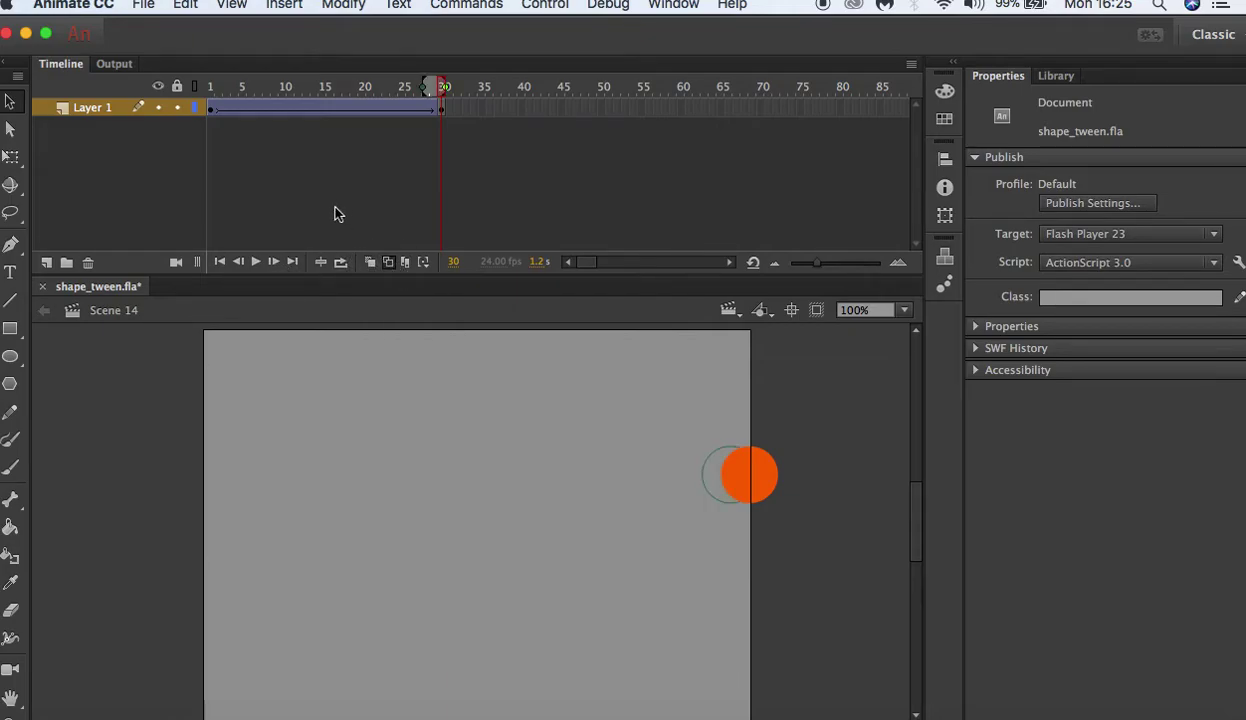
click(341, 262)
drag(390, 86, 208, 87)
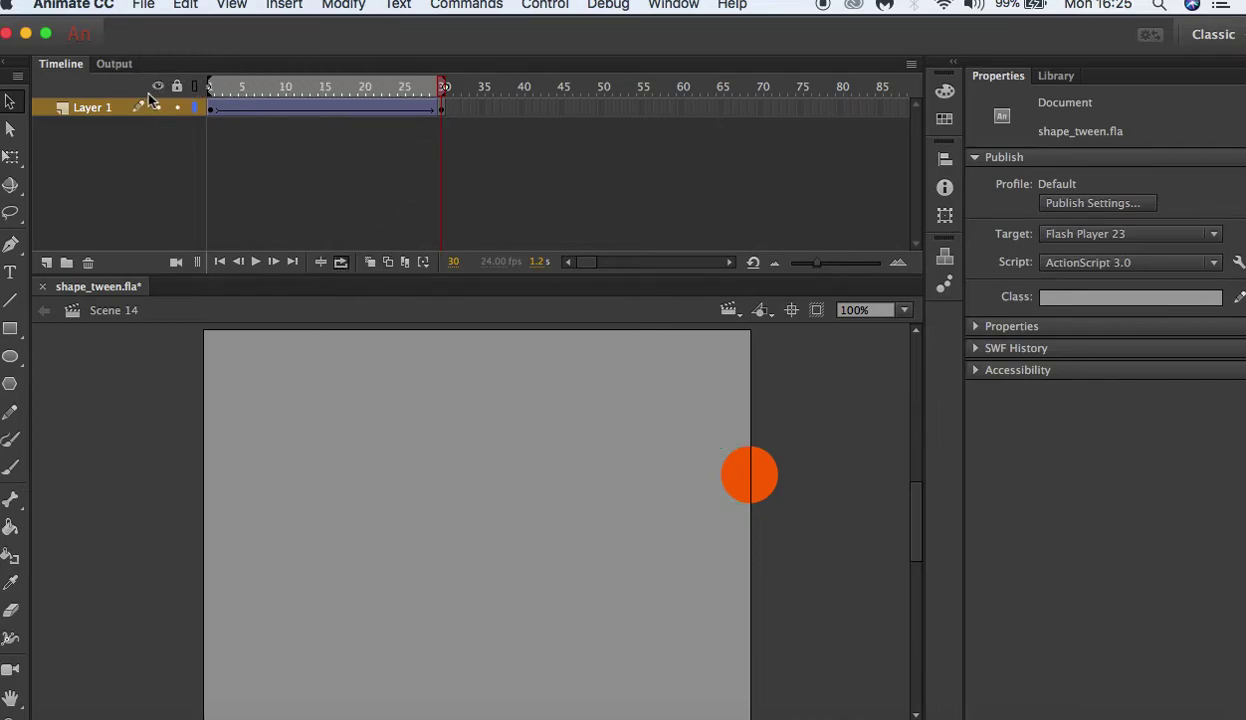
click(254, 262)
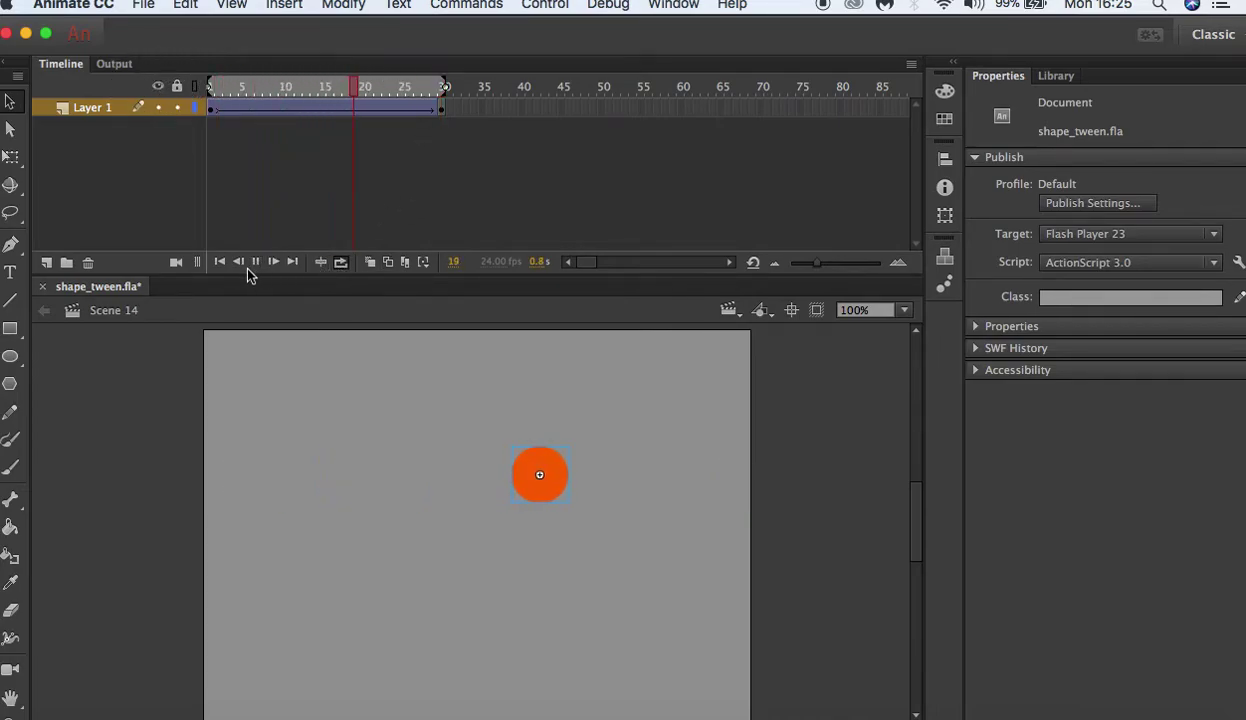
click(370, 263)
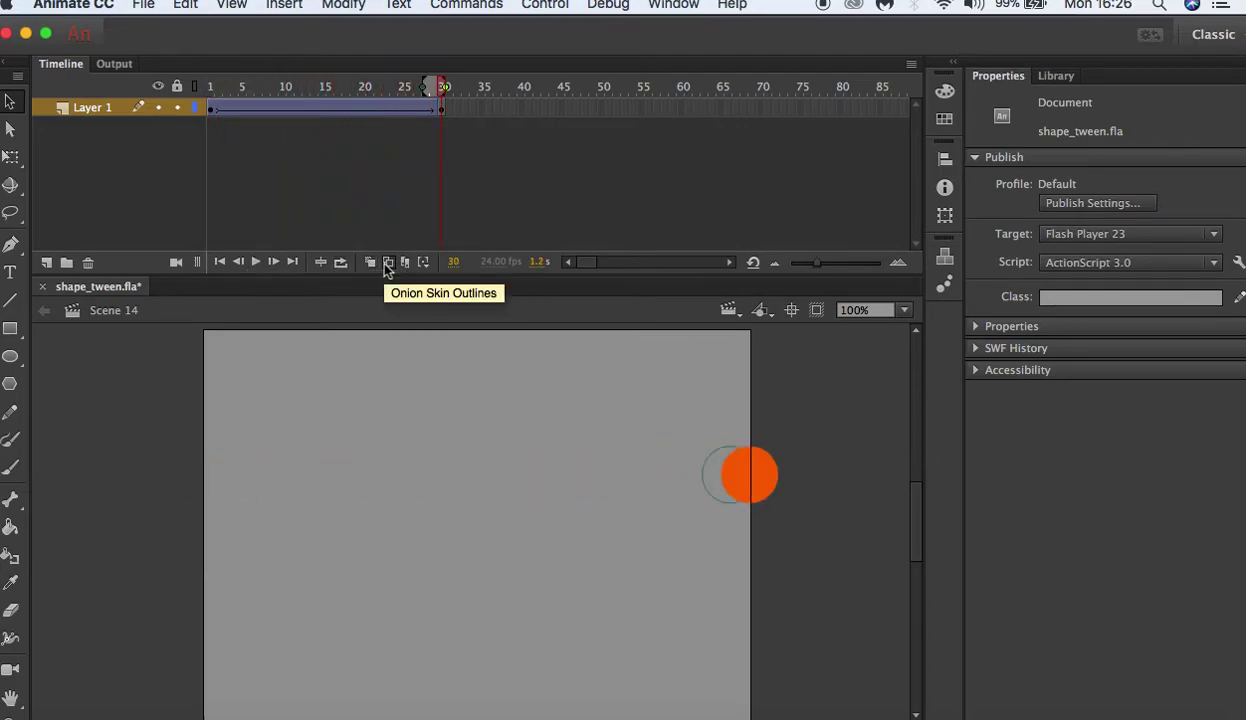
click(255, 262)
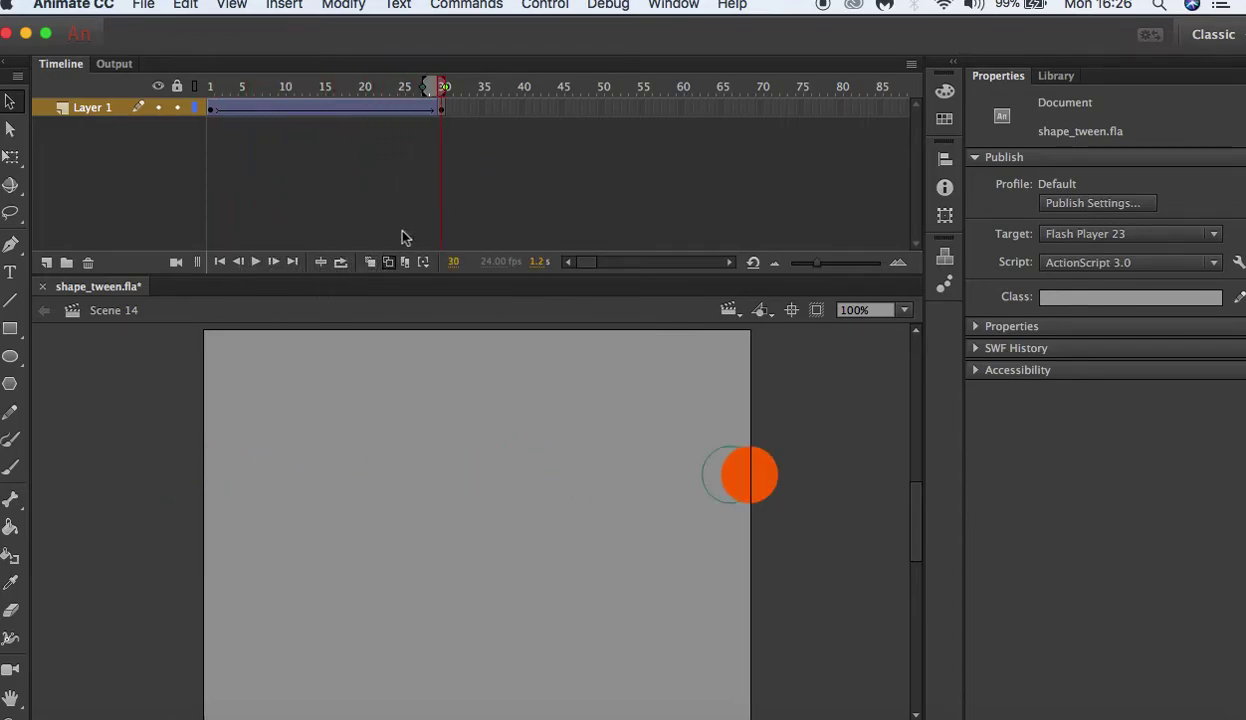
Extend onion skinning to frame 1, compare ghost styles, then turn onion skin and loop off
drag(413, 80, 42, 72)
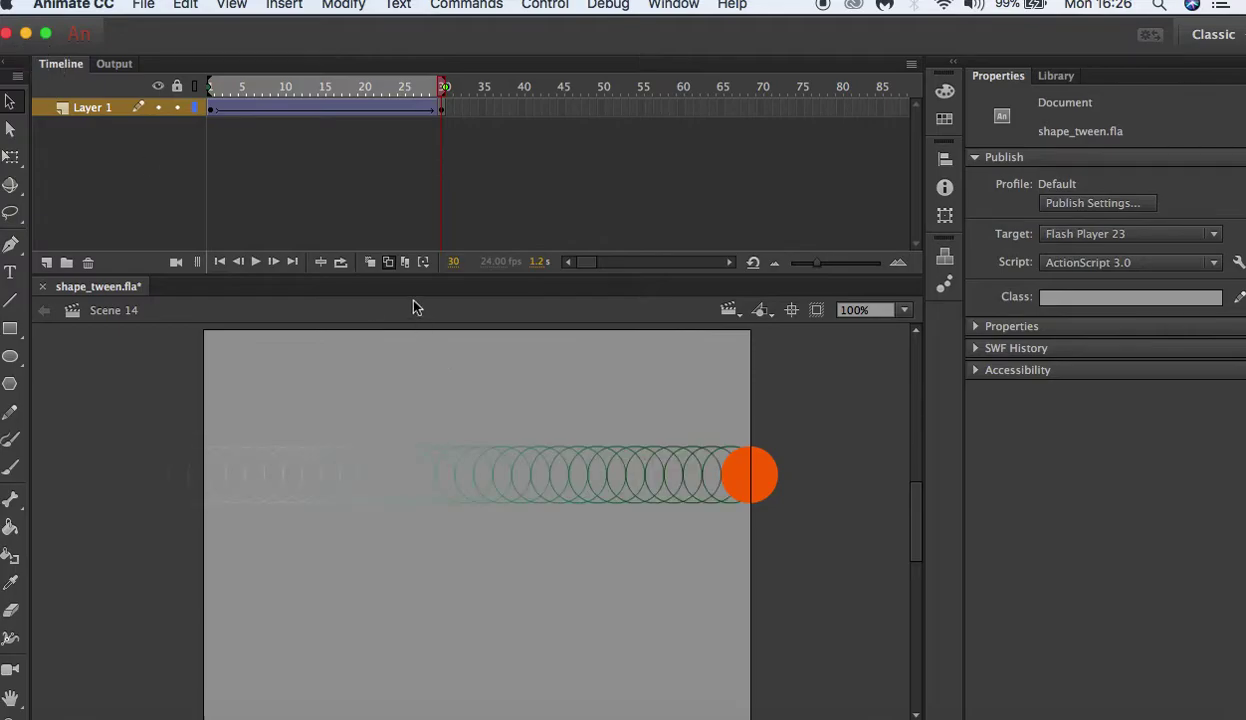
click(369, 262)
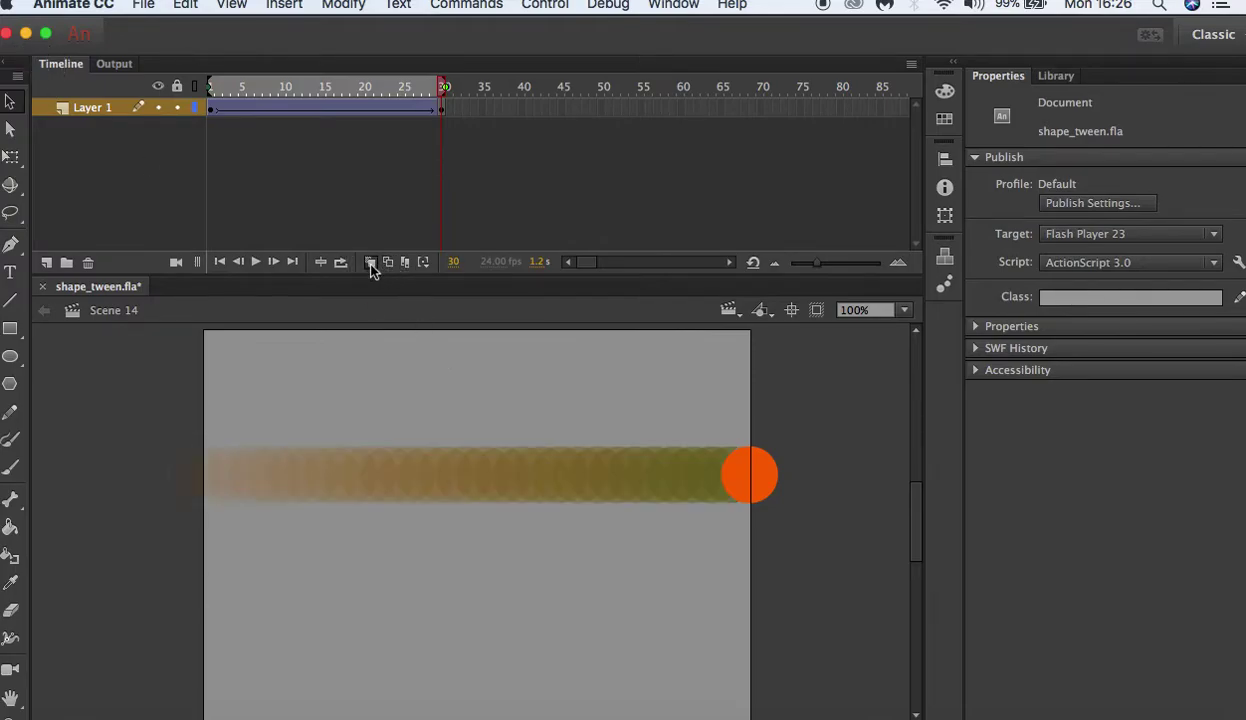
click(389, 262)
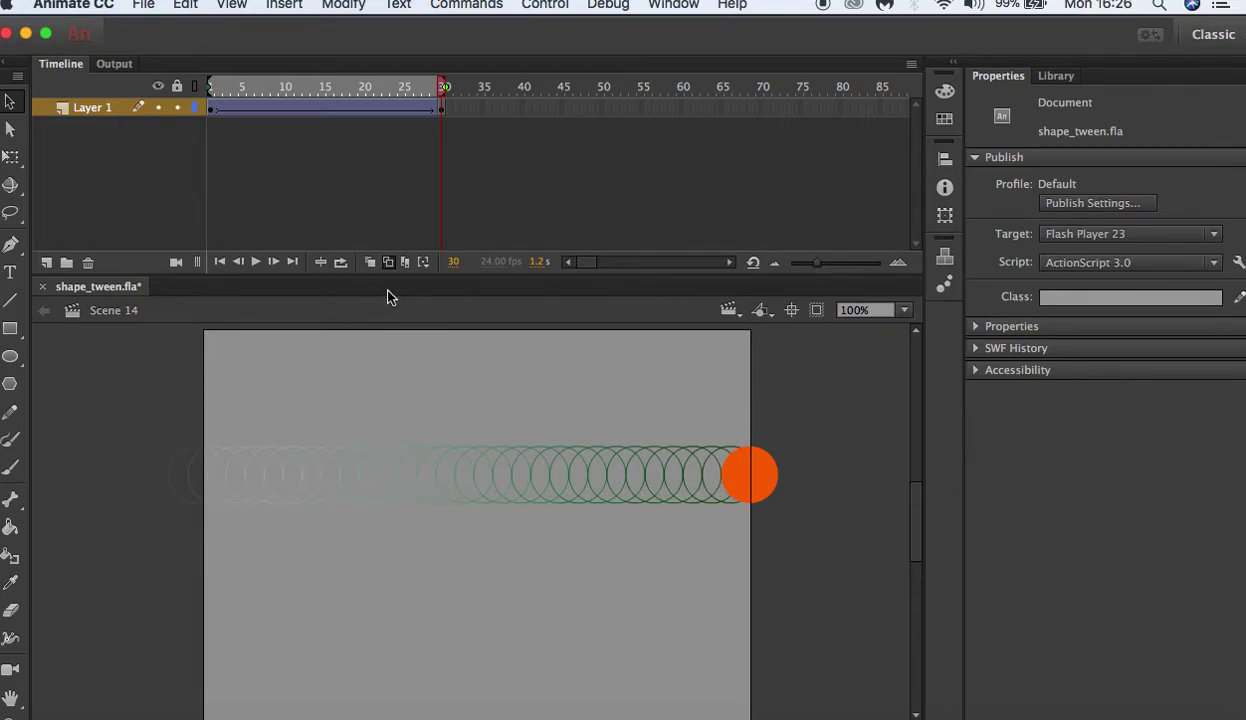
click(390, 264)
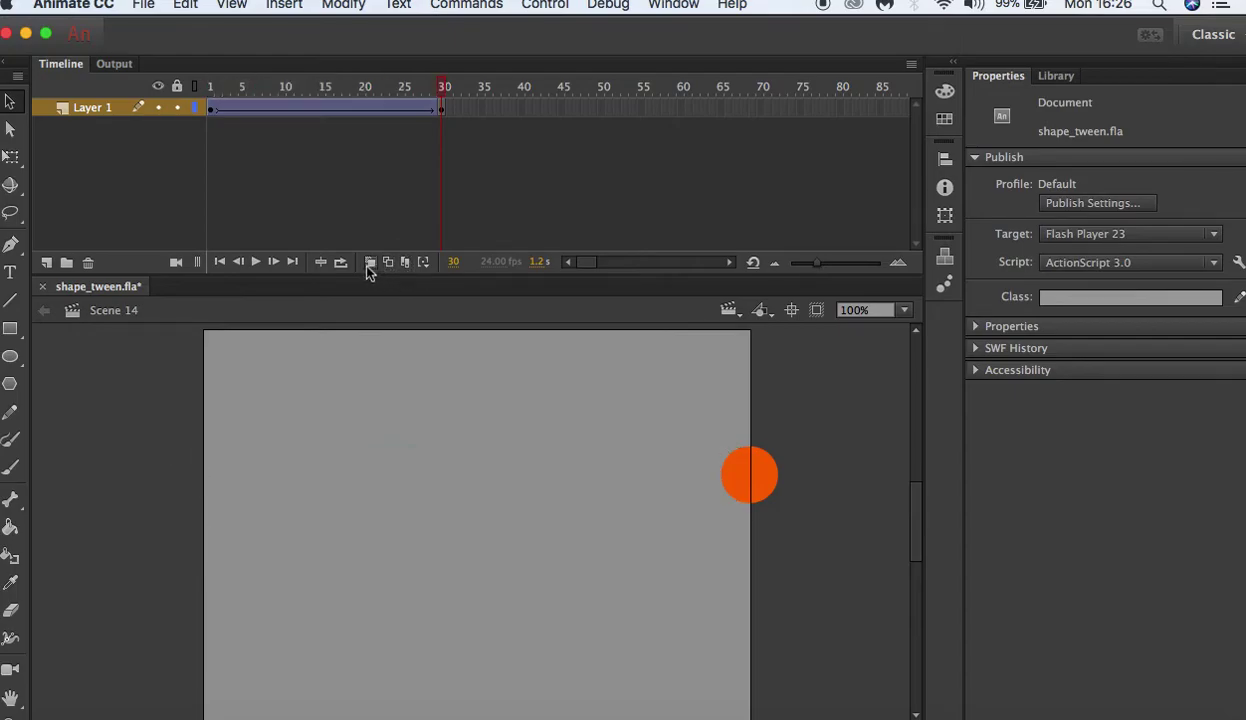
click(370, 262)
click(386, 262)
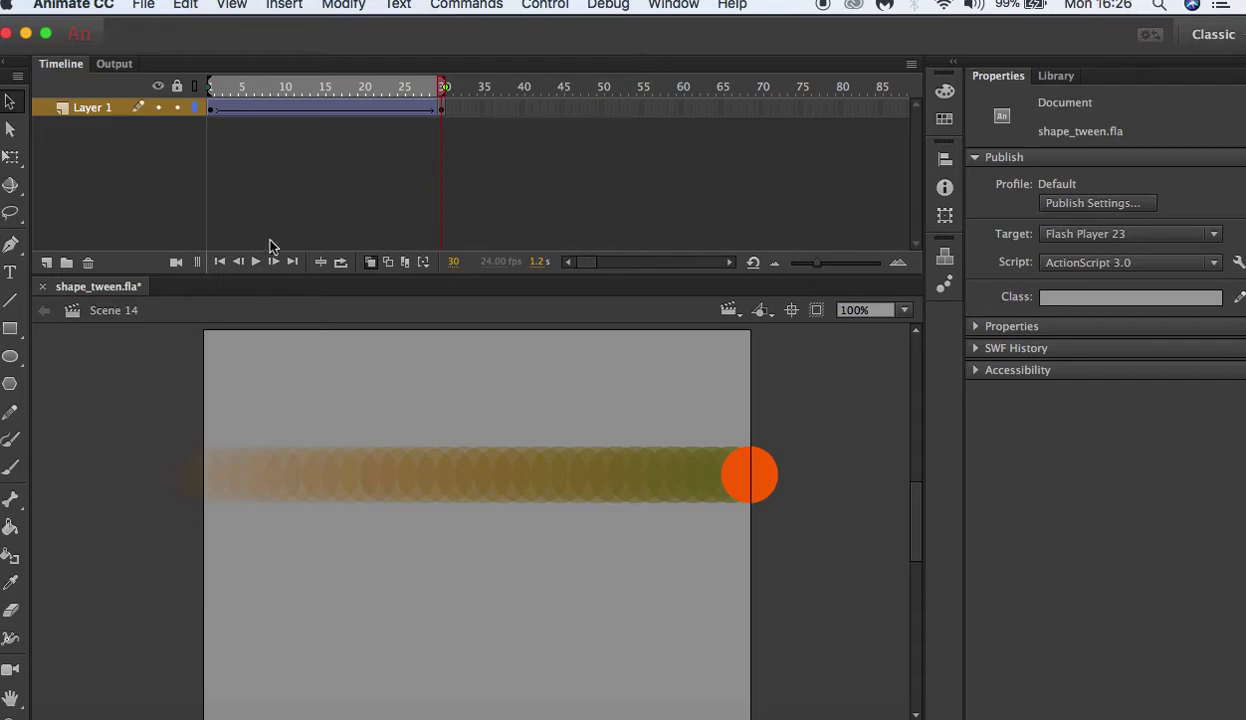
click(340, 262)
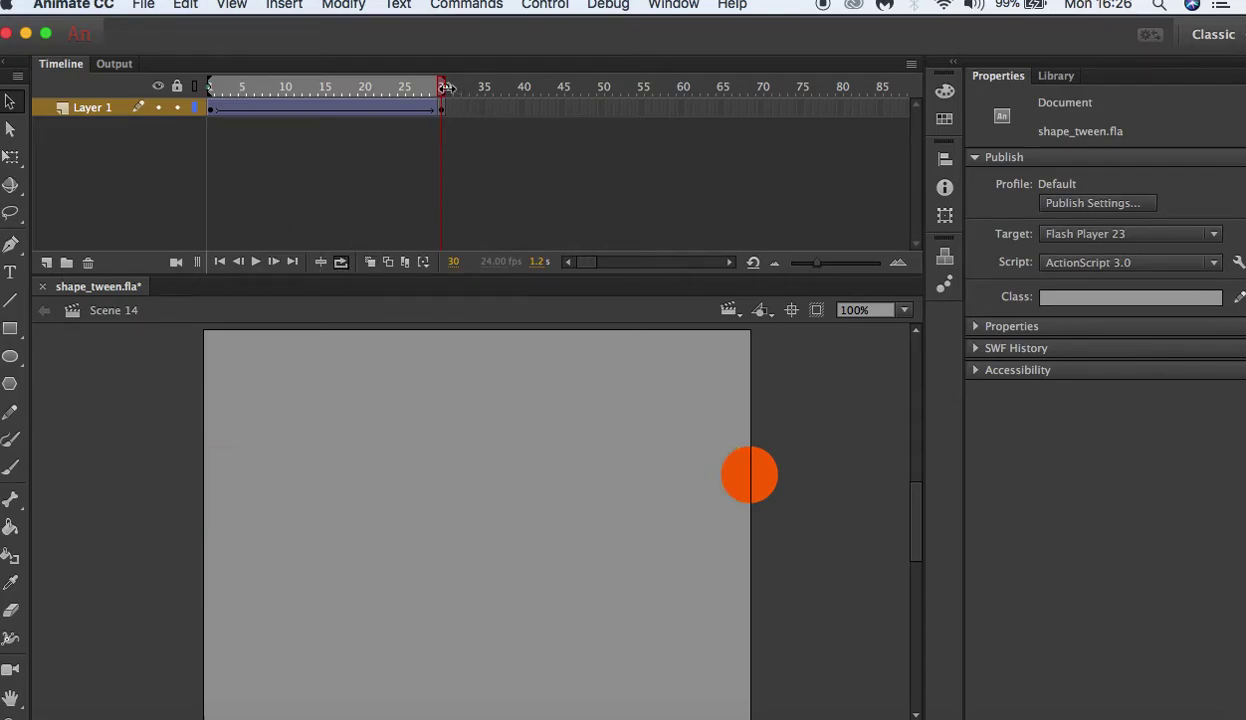
click(345, 262)
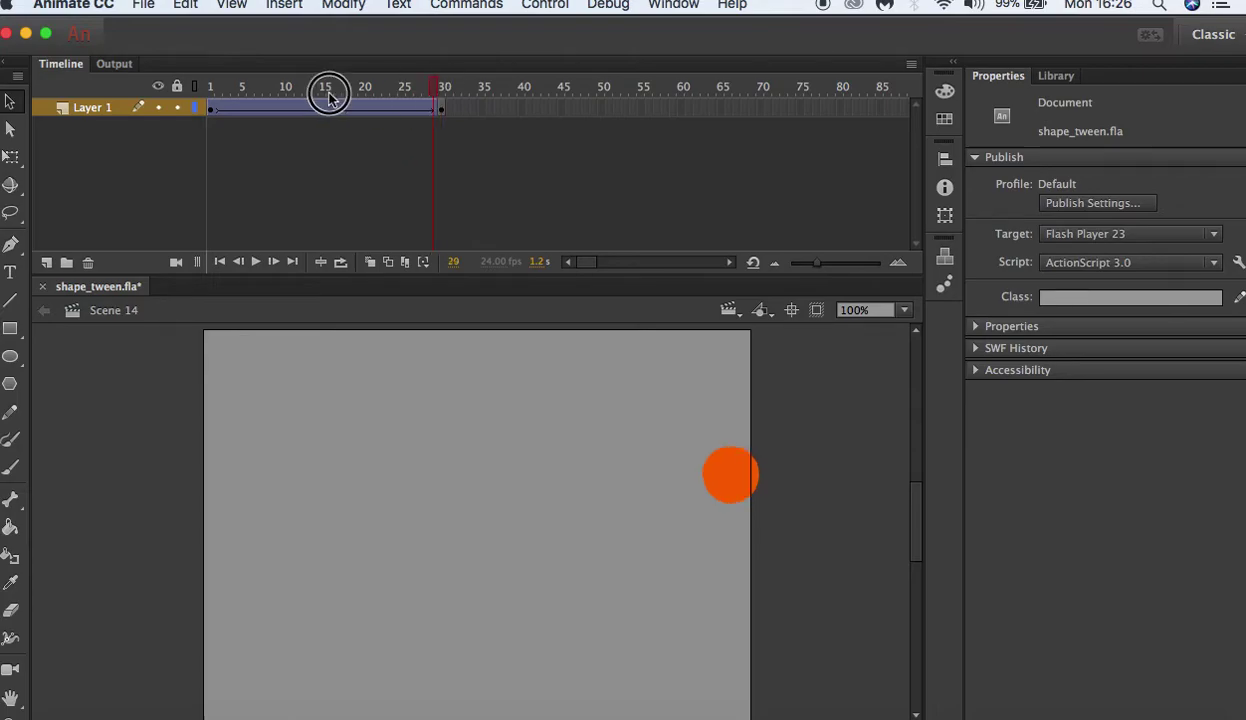
click(211, 87)
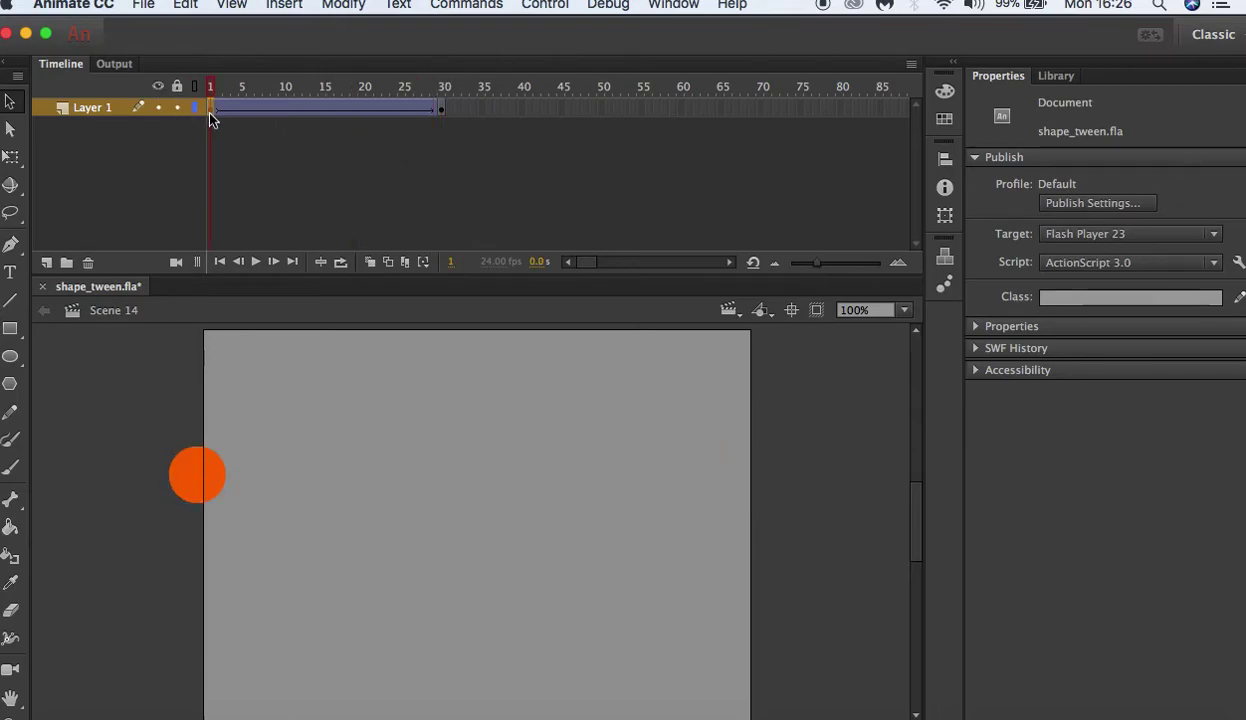
Set the classic tween's Ease to 100 (out) in Properties > Tweening
click(205, 108)
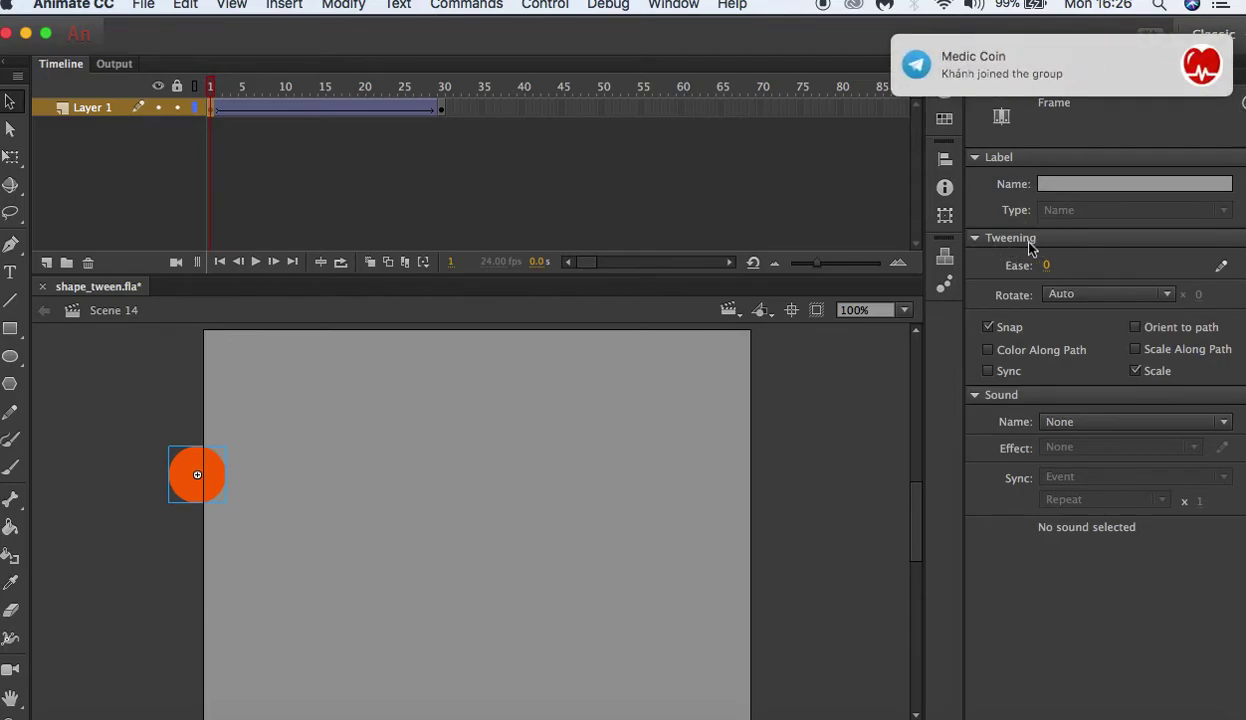
click(1046, 268)
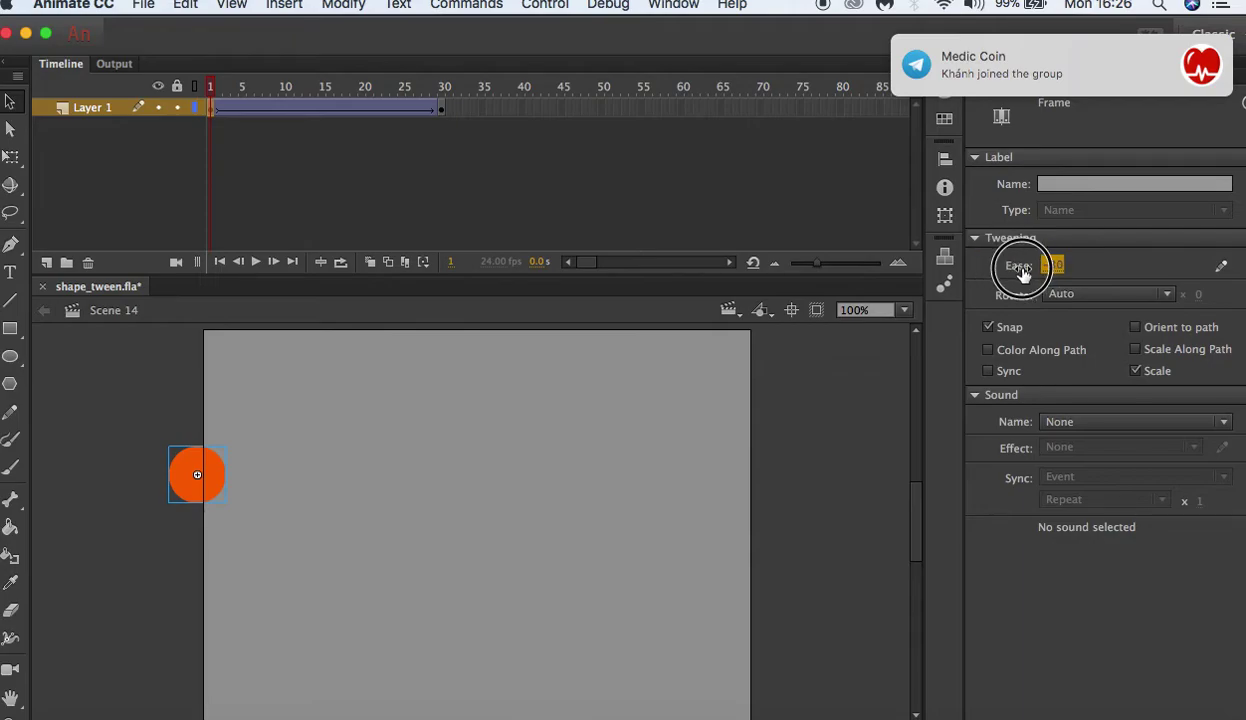
click(1055, 265)
text(-70)
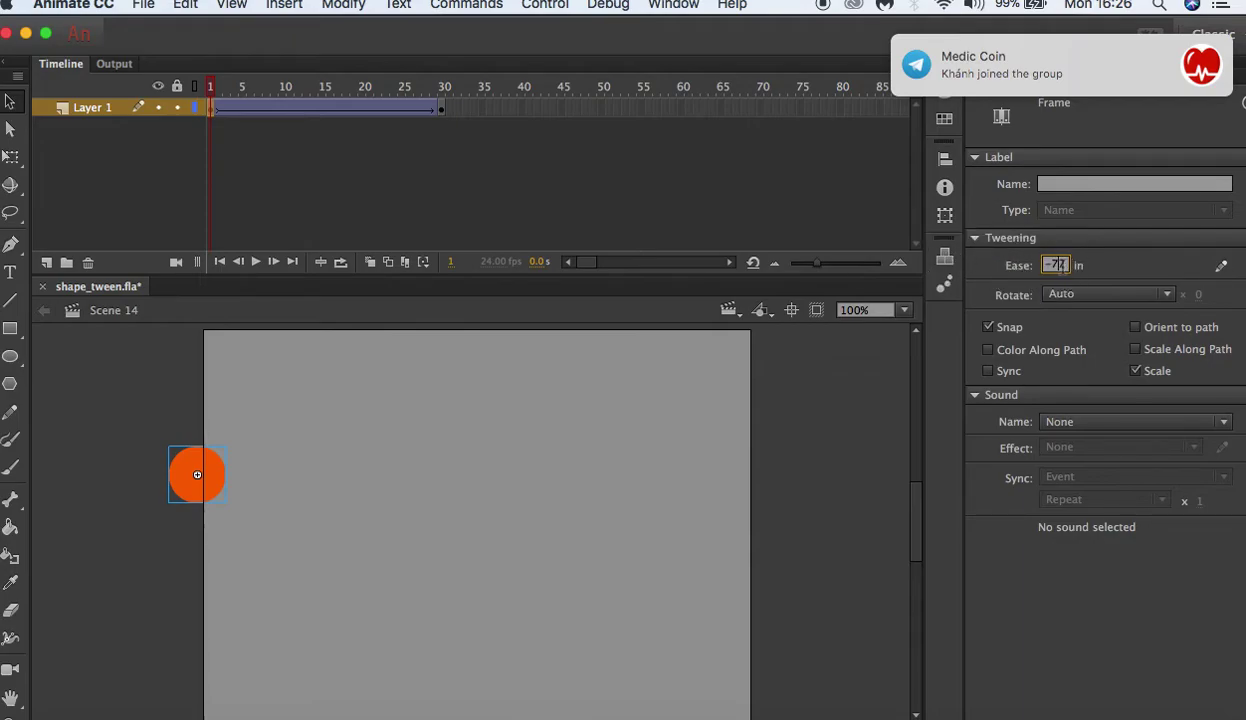
click(1015, 265)
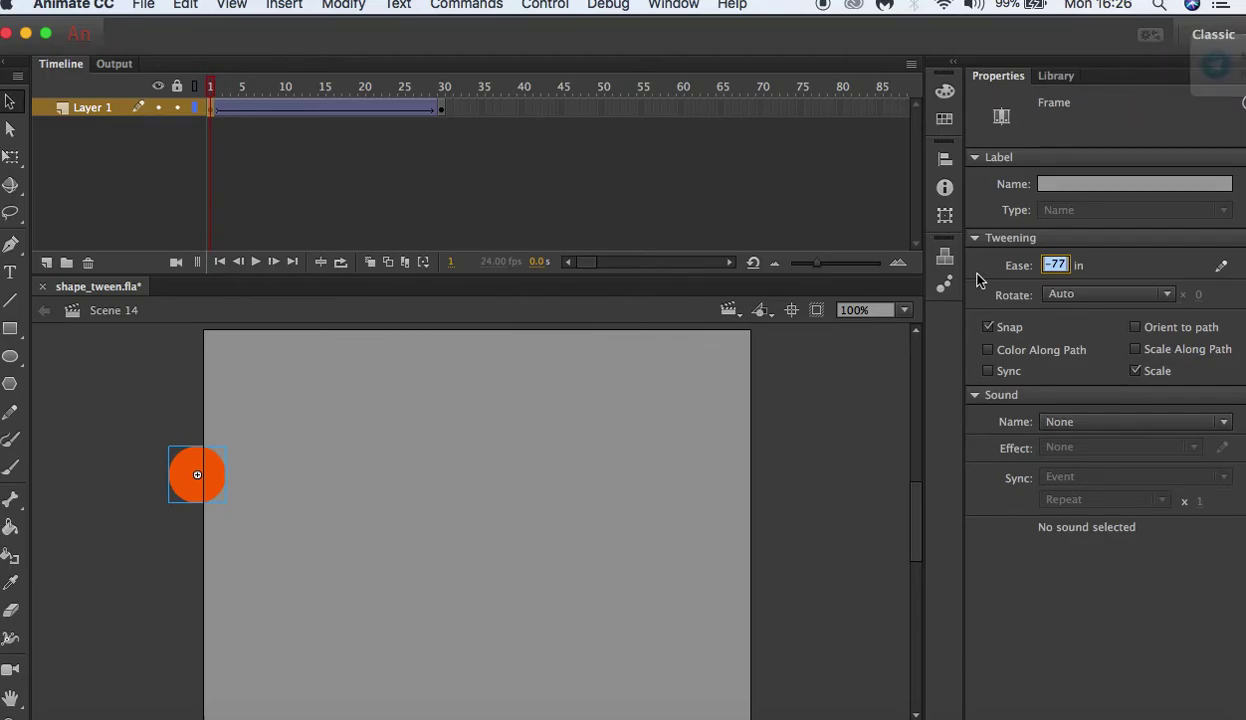
text(100)
key(Return)
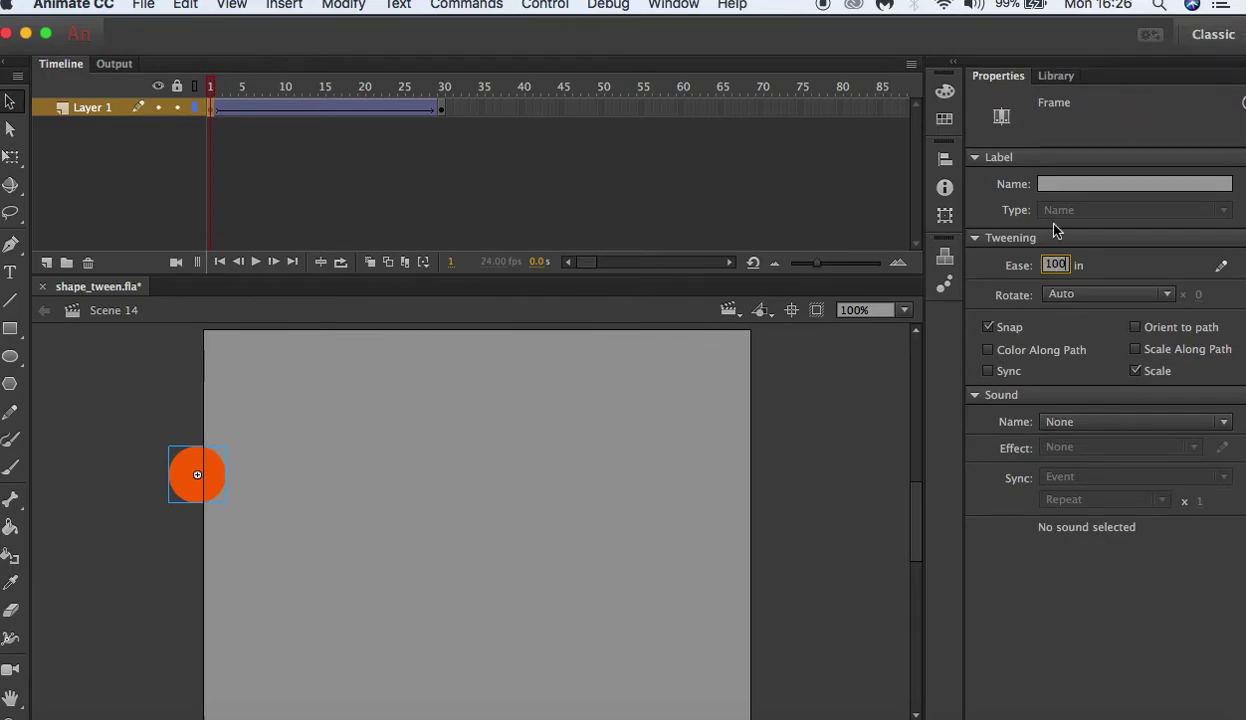
key(Return)
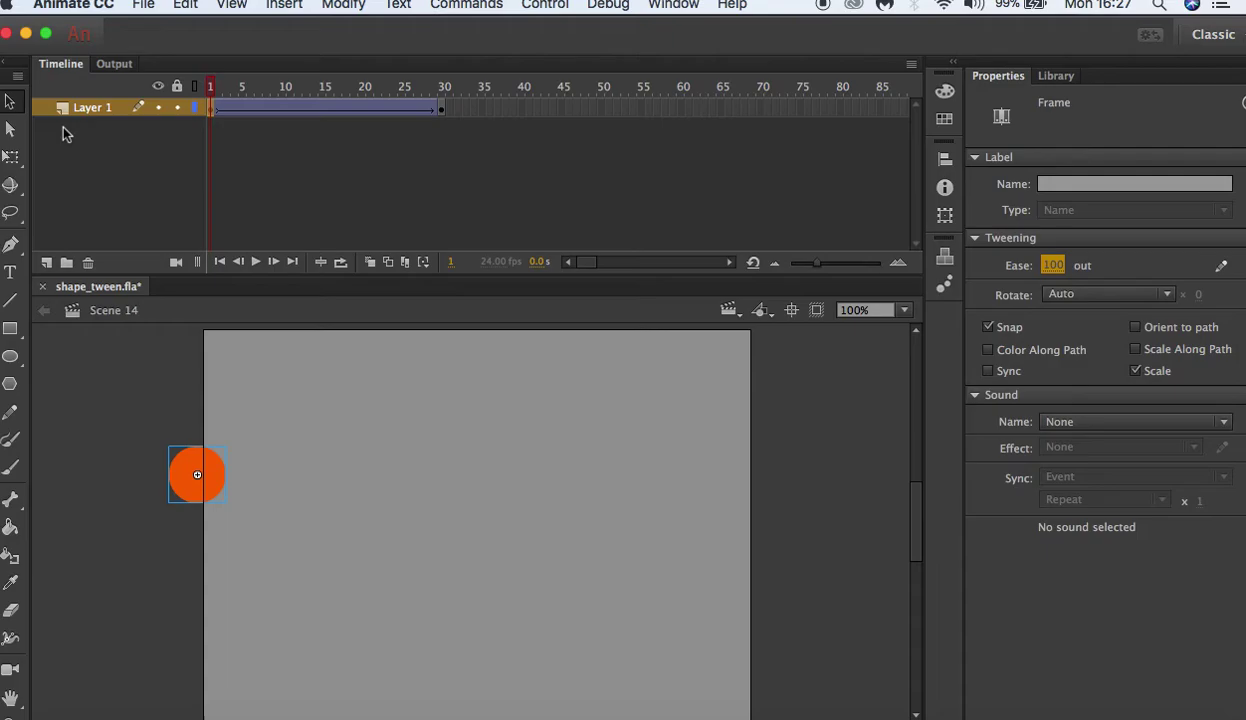
click(340, 266)
Loop frames 1–30, play and stop the eased tween, and return to frame 1
drag(222, 86, 445, 86)
click(255, 262)
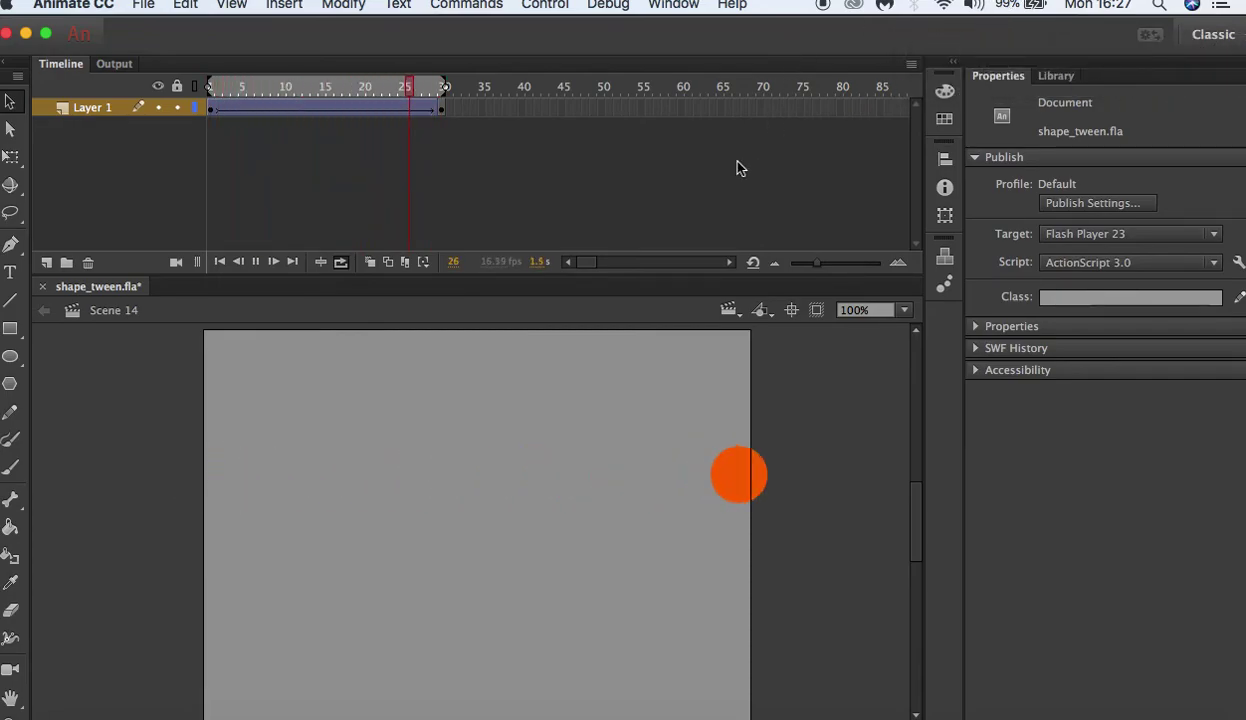
click(256, 261)
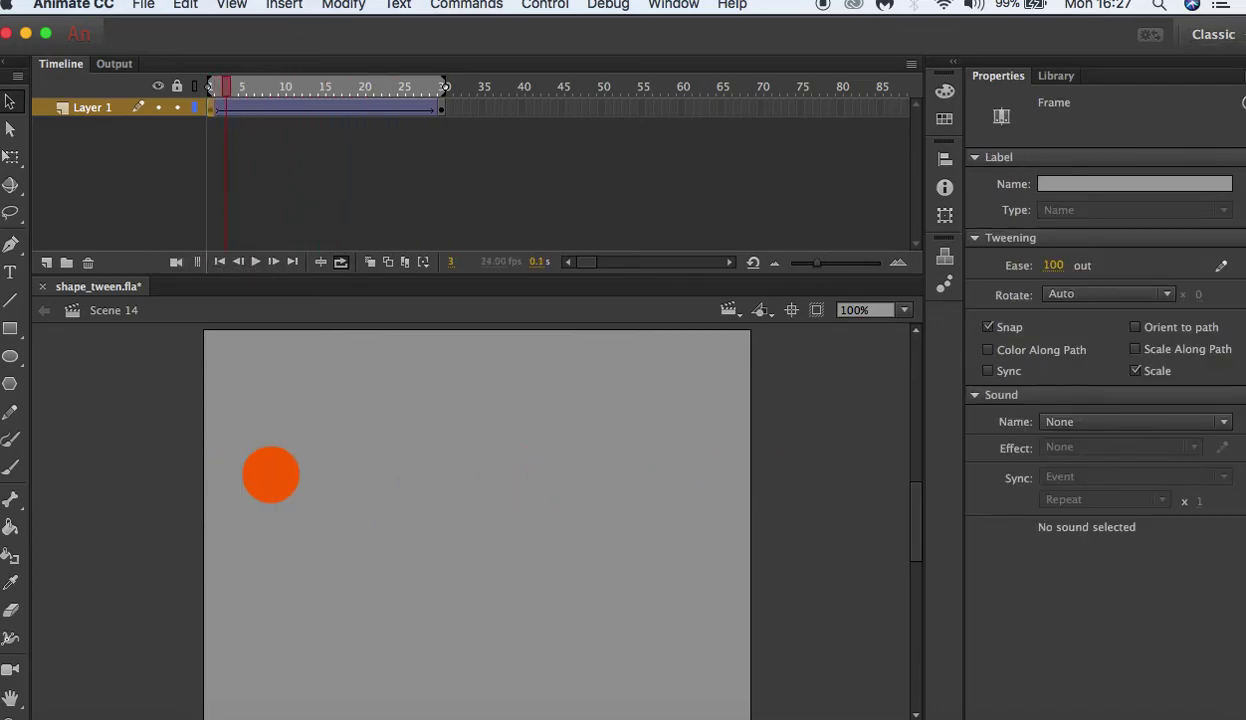
click(209, 107)
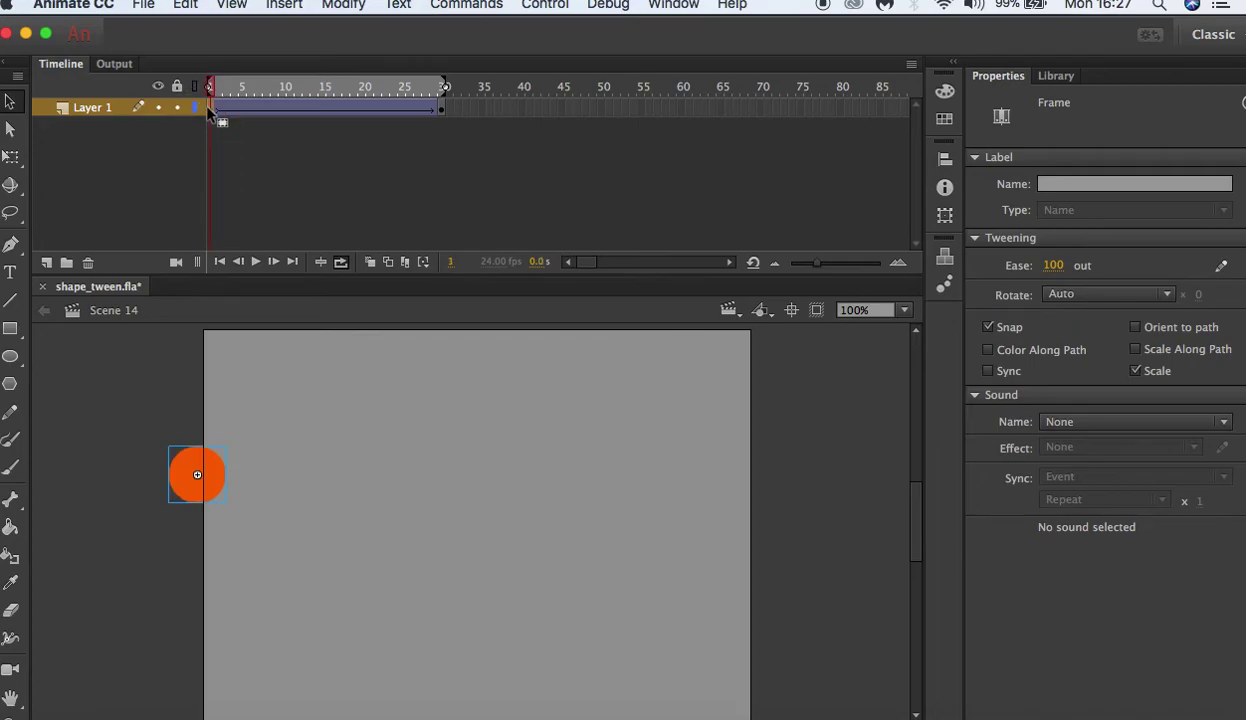
click(1222, 270)
Add a midpoint to the custom ease curve, bend it into an S-shape, and preview
click(1222, 268)
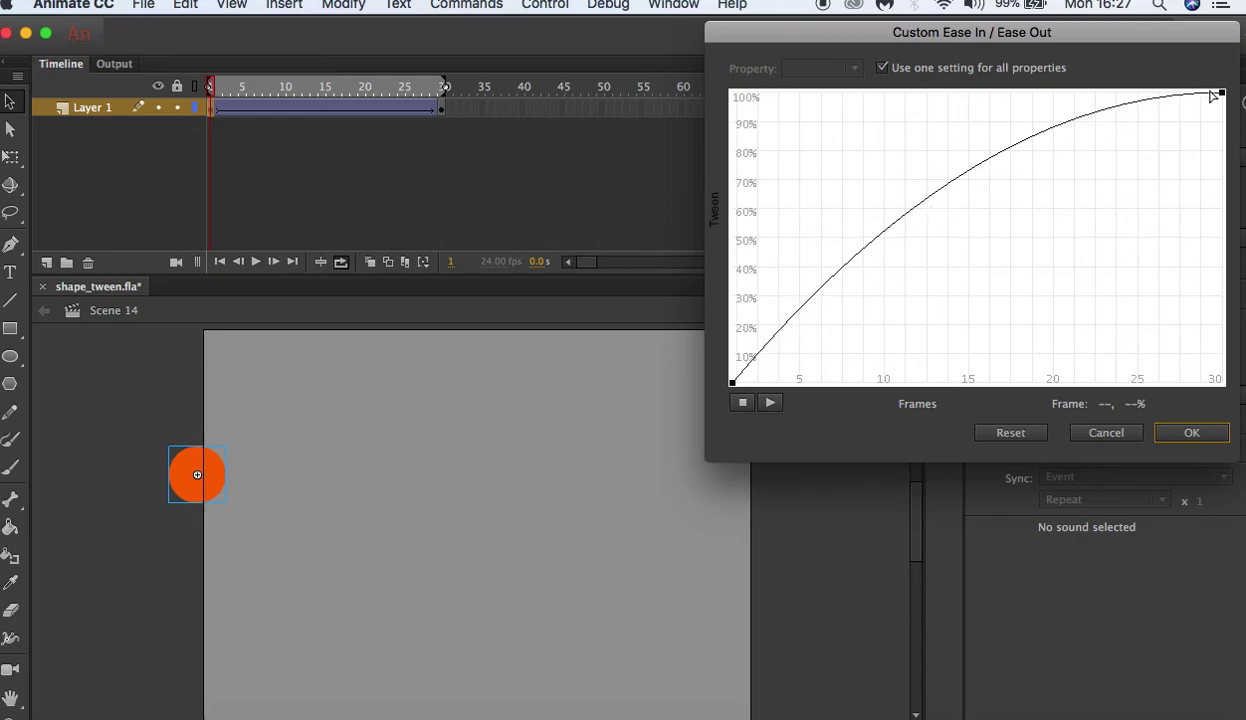
click(924, 202)
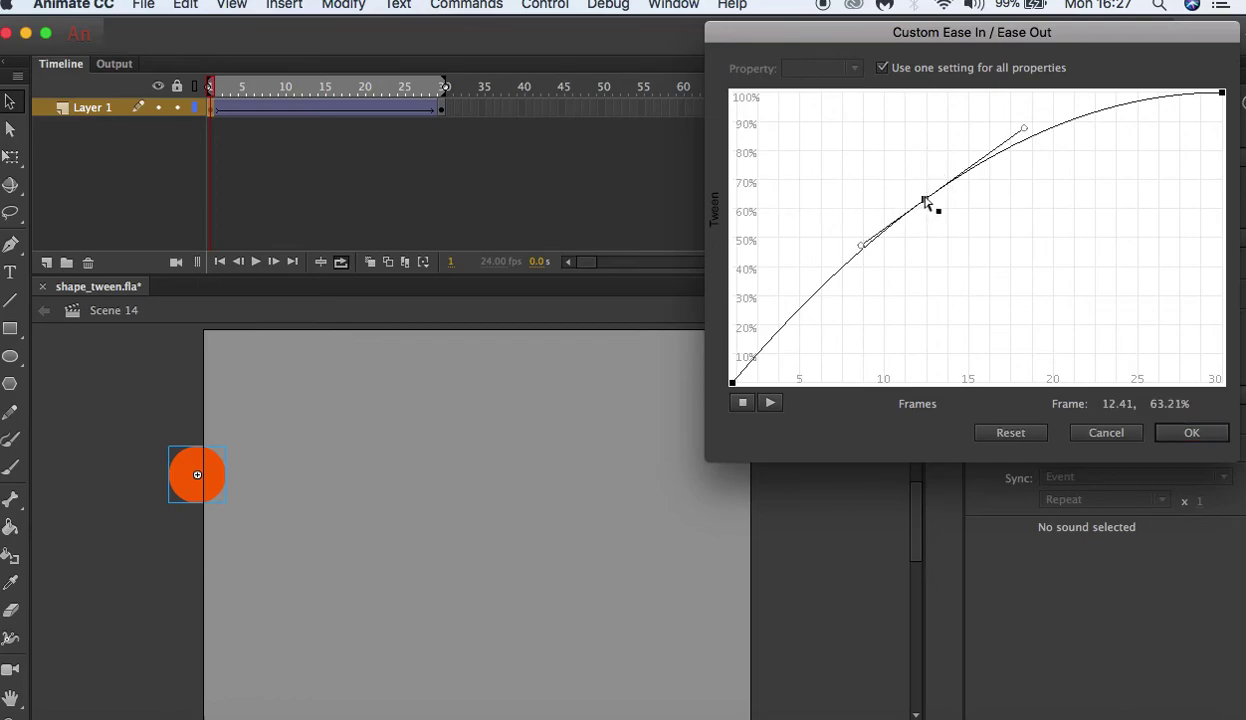
mouse_move(1024, 130)
mouse_down()
mouse_move(1130, 216)
mouse_move(1035, 197)
mouse_up()
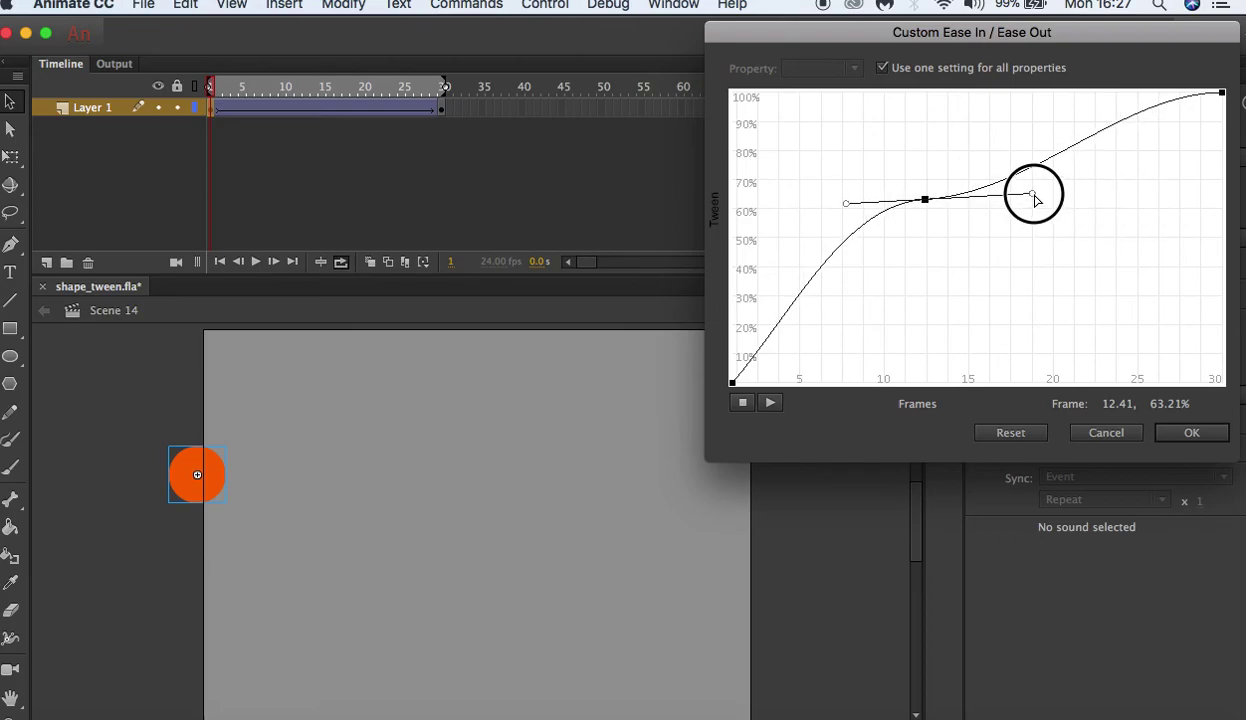
click(771, 403)
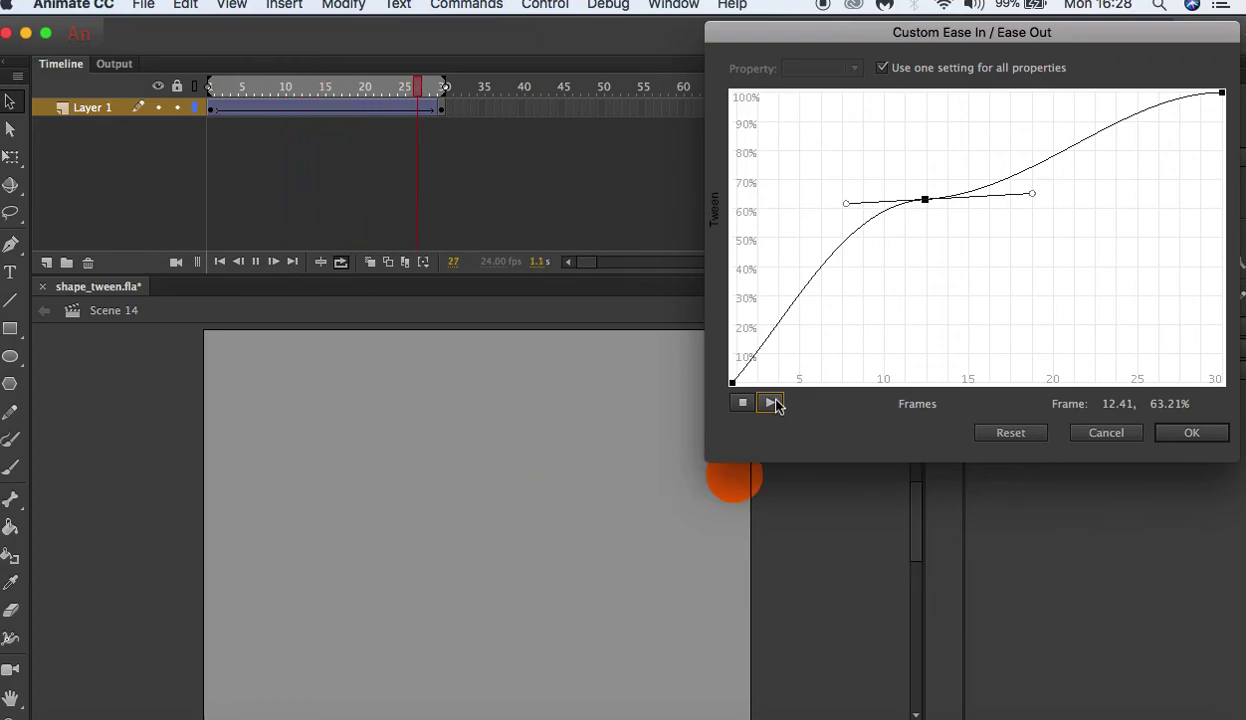